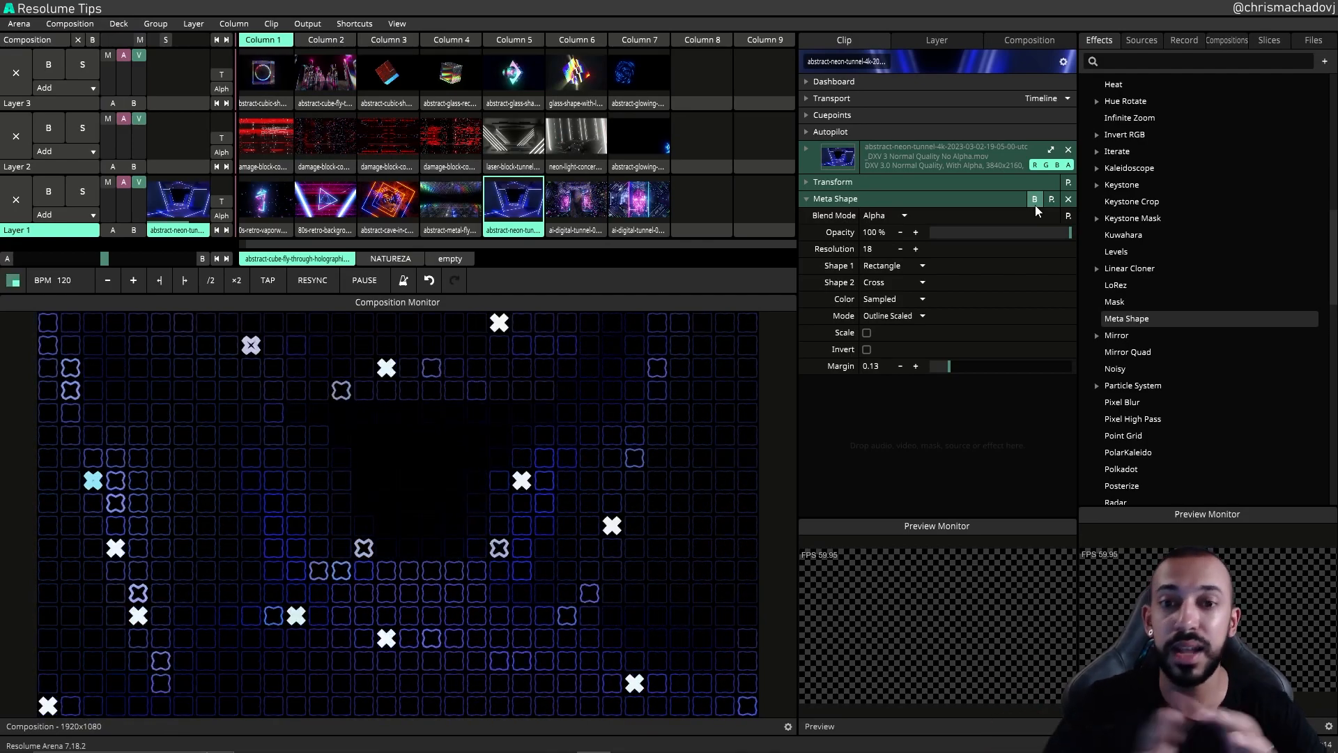
Step: Briefly bypass and re-enable the clip's Meta Shape effect, and raise its Resolution to 460
{"action": "left_click", "coordinate": [1035, 202]}
{"action": "left_click", "coordinate": [1035, 202]}
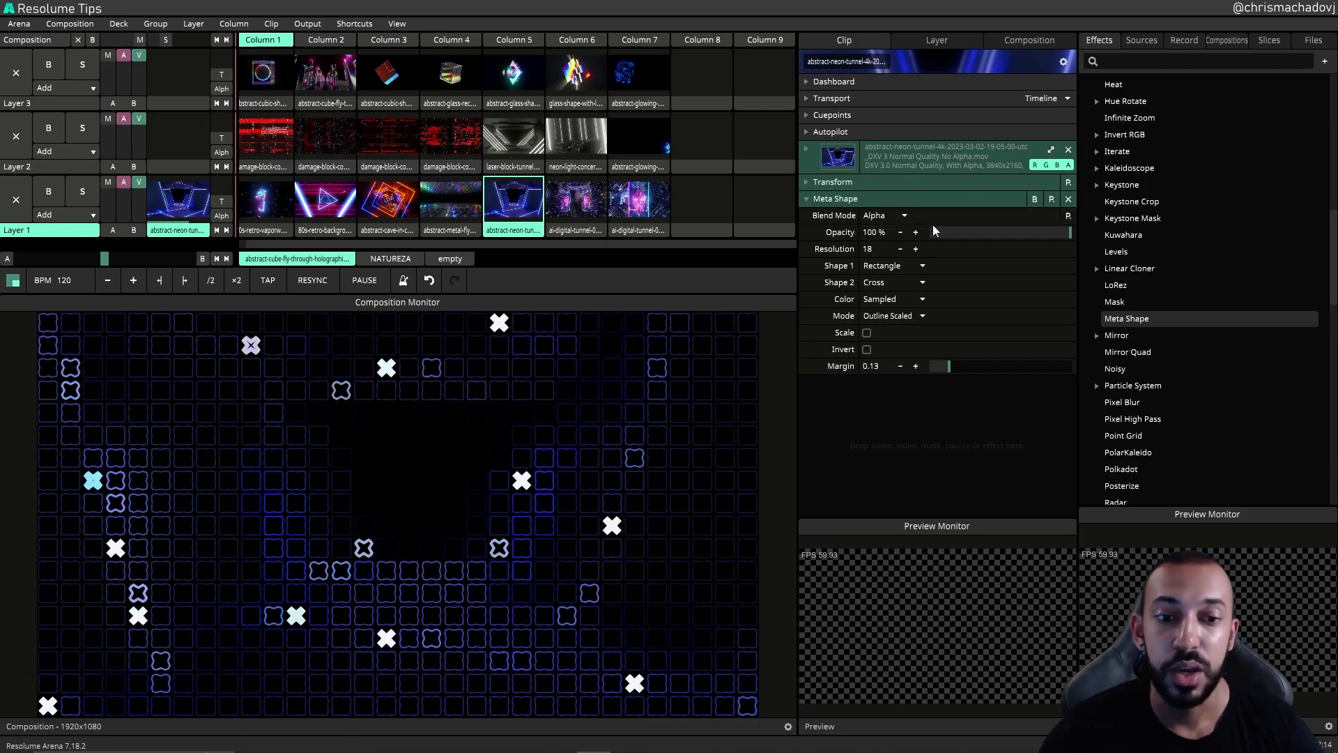
{"action": "left_click_drag", "start_coordinate": [916, 249], "coordinate": [1261, 278]}
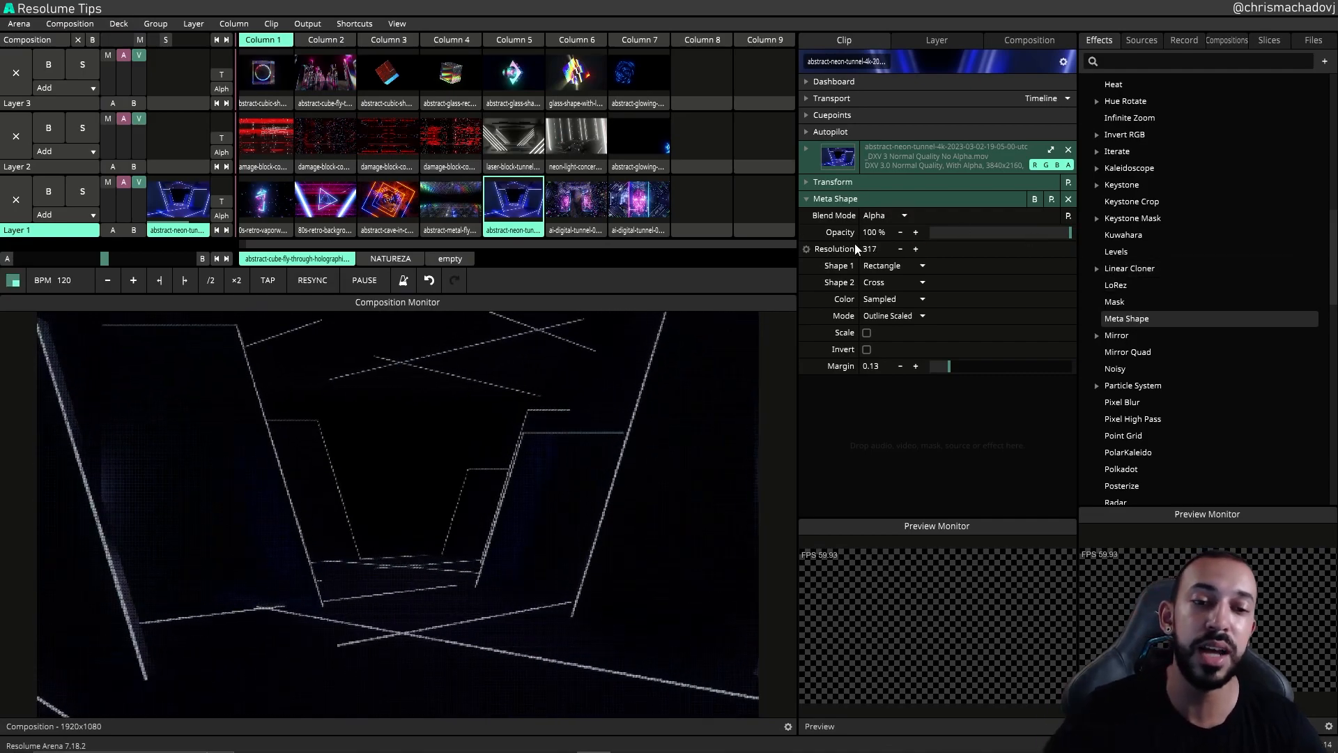
{"action": "left_click", "coordinate": [915, 249]}
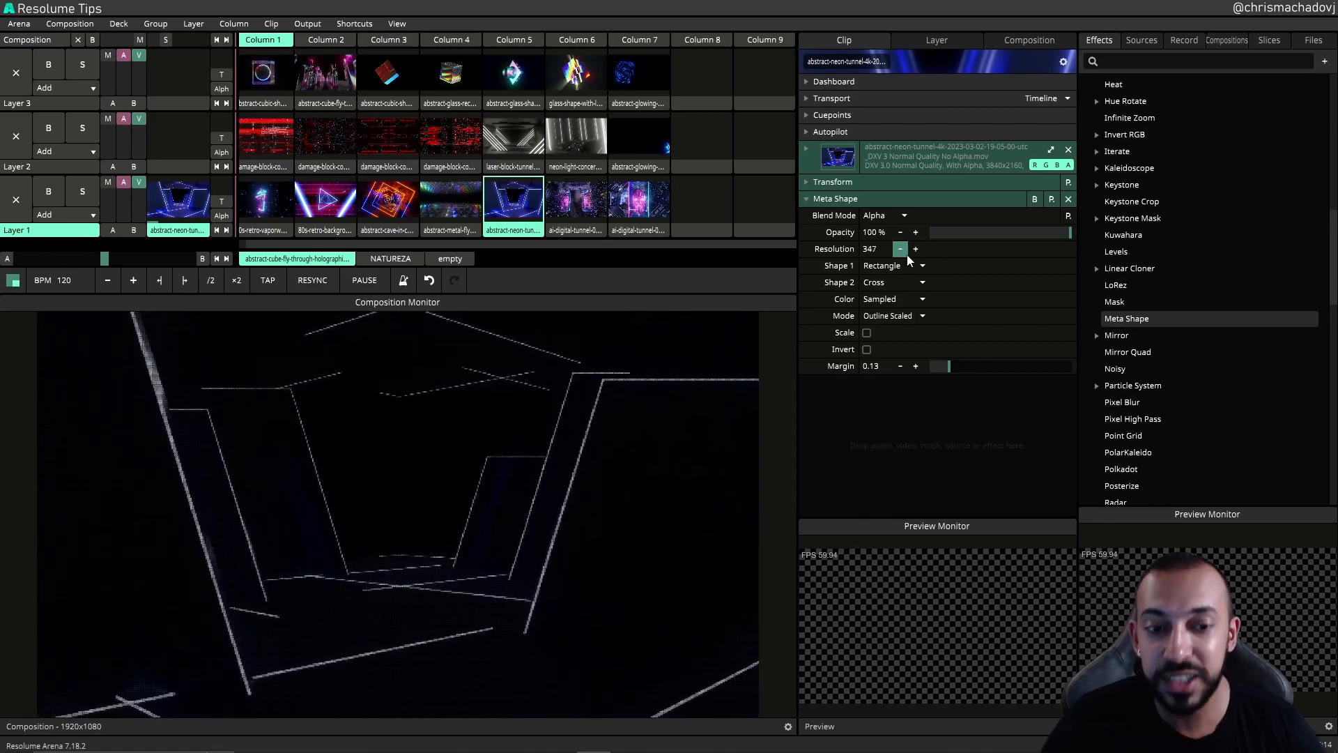
{"action": "left_click_drag", "start_coordinate": [914, 251], "coordinate": [1085, 255]}
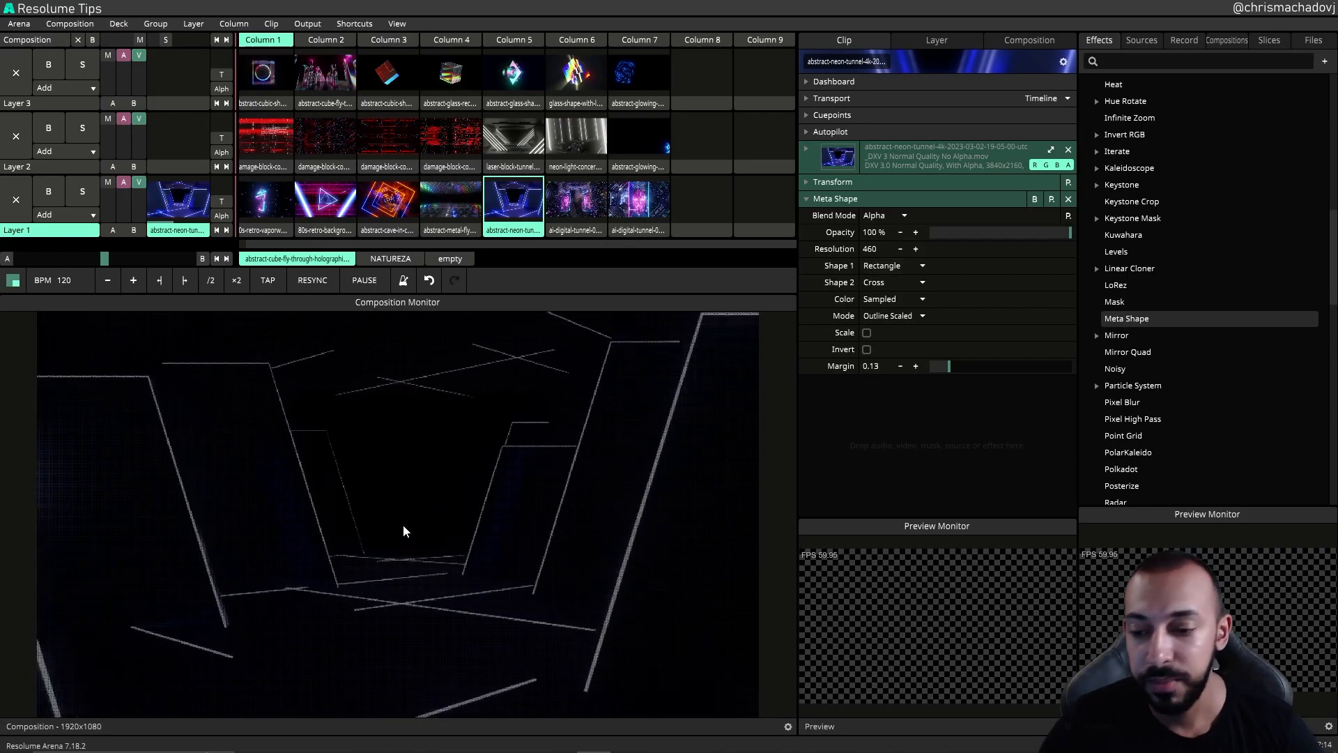
Step: Switch the Meta Shape effect off and on repeatedly to compare the clip with and without it at high resolution
{"action": "left_click", "coordinate": [1036, 204]}
{"action": "left_click", "coordinate": [1036, 203]}
{"action": "left_click", "coordinate": [1036, 203]}
{"action": "left_click", "coordinate": [1035, 203]}
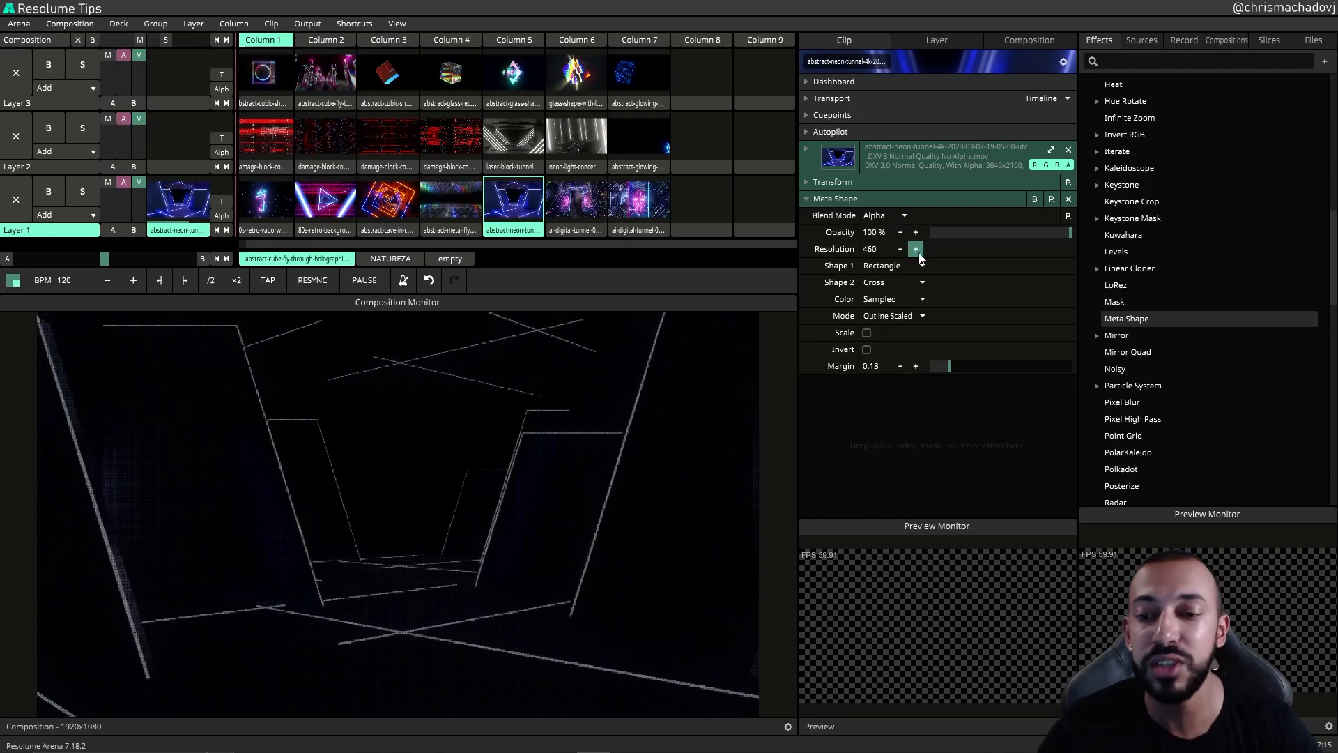
Step: Set the Meta Shape mode to Fill, and set both Shape 1 and Shape 2 to Circle
{"action": "left_click", "coordinate": [899, 316]}
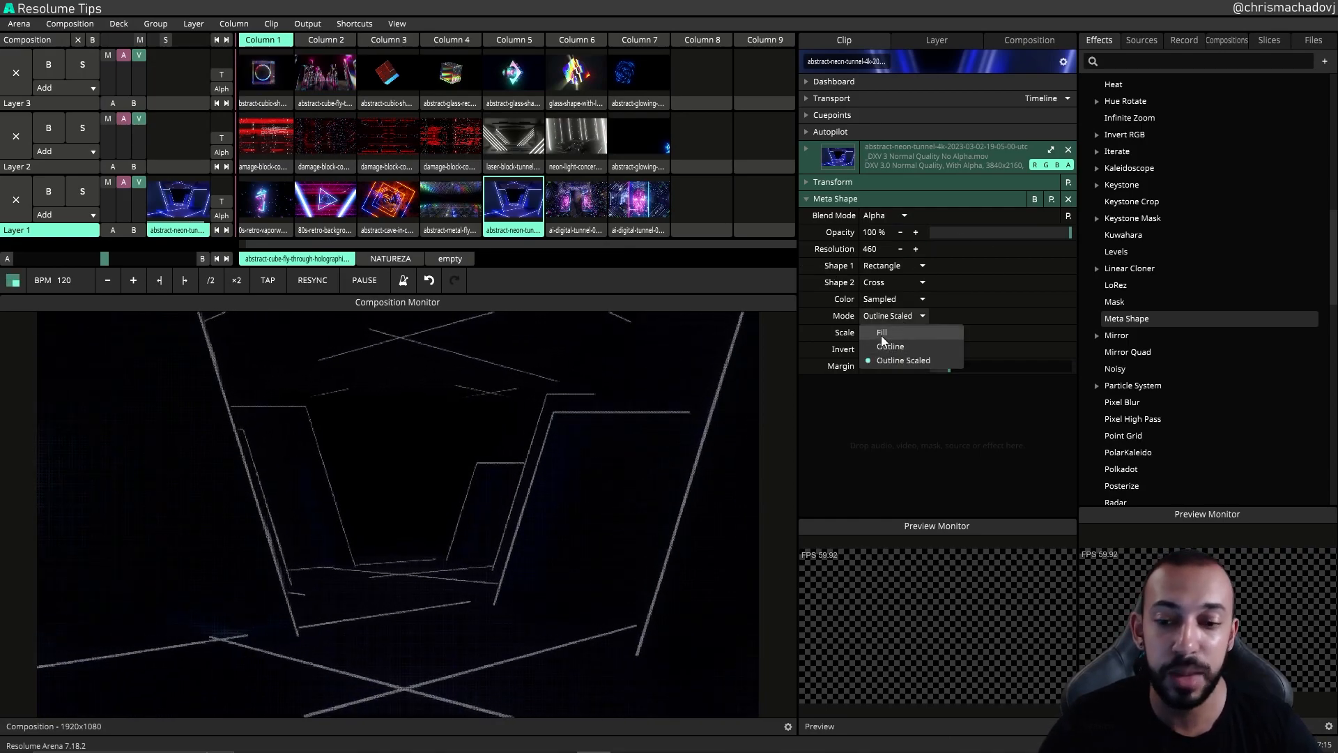
{"action": "left_click", "coordinate": [882, 333]}
{"action": "left_click", "coordinate": [877, 300]}
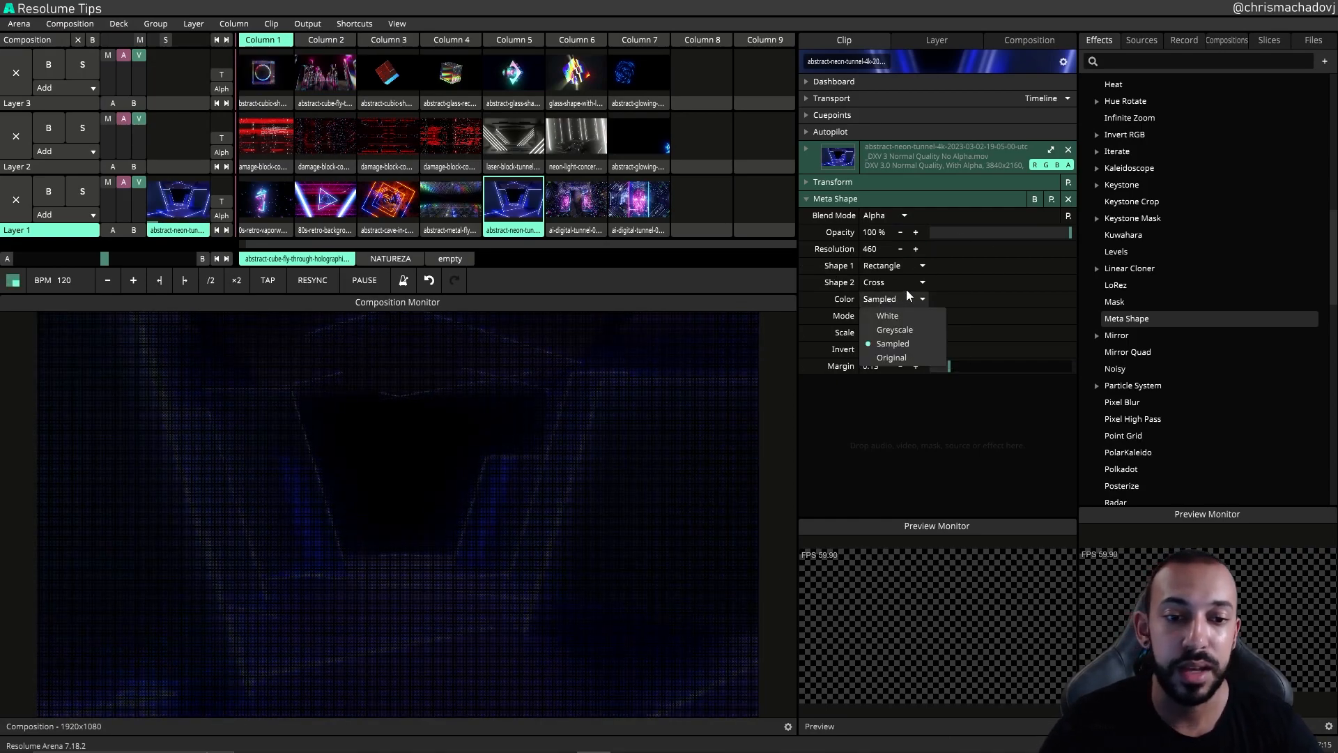
{"action": "left_click", "coordinate": [906, 281]}
{"action": "left_click", "coordinate": [901, 267]}
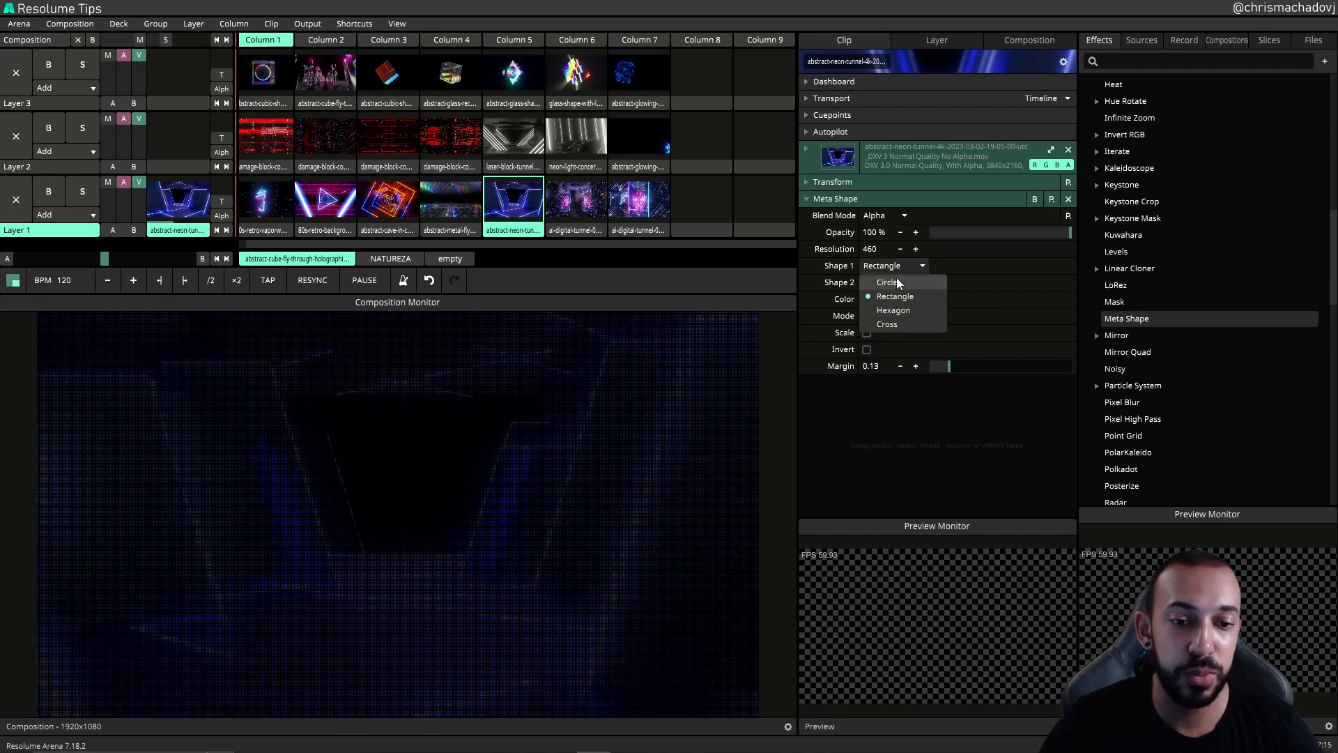
{"action": "left_click", "coordinate": [896, 278]}
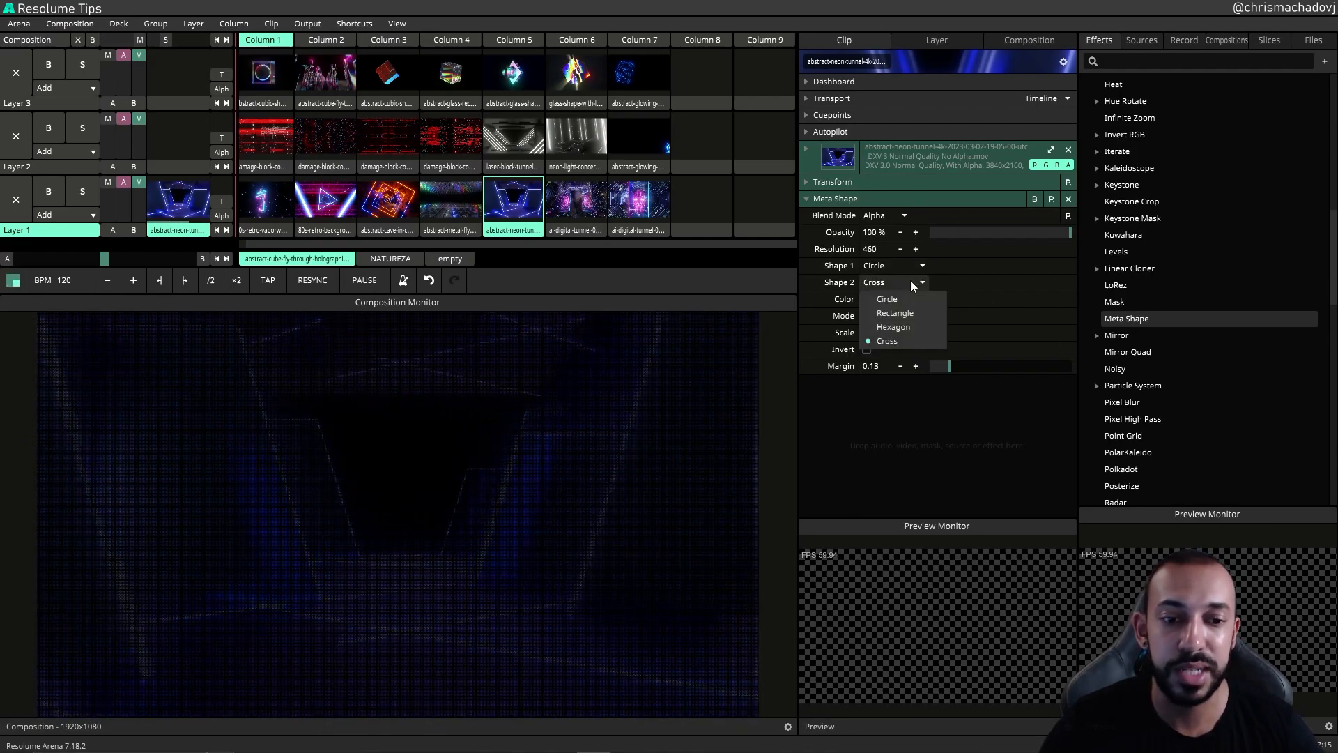
{"action": "left_click", "coordinate": [894, 302]}
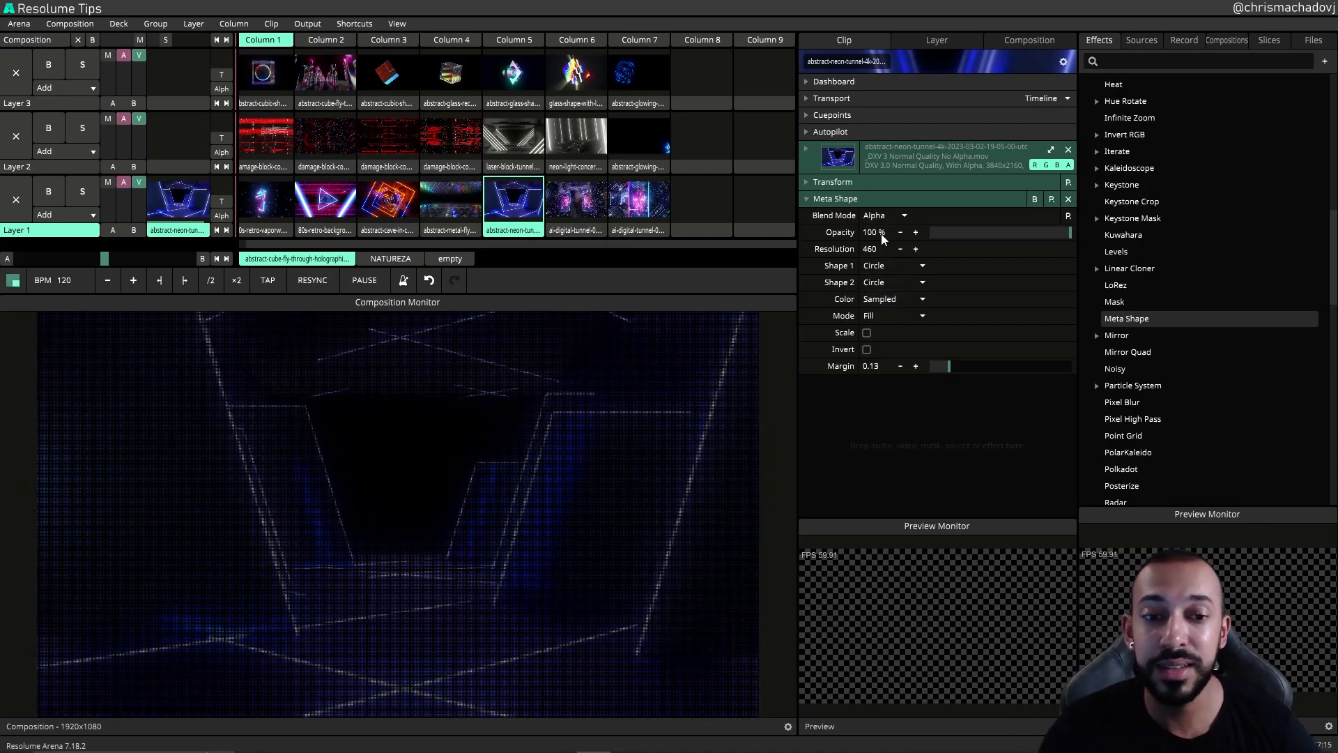
Step: Lower the Meta Shape Resolution to 22
{"action": "left_click", "coordinate": [899, 250]}
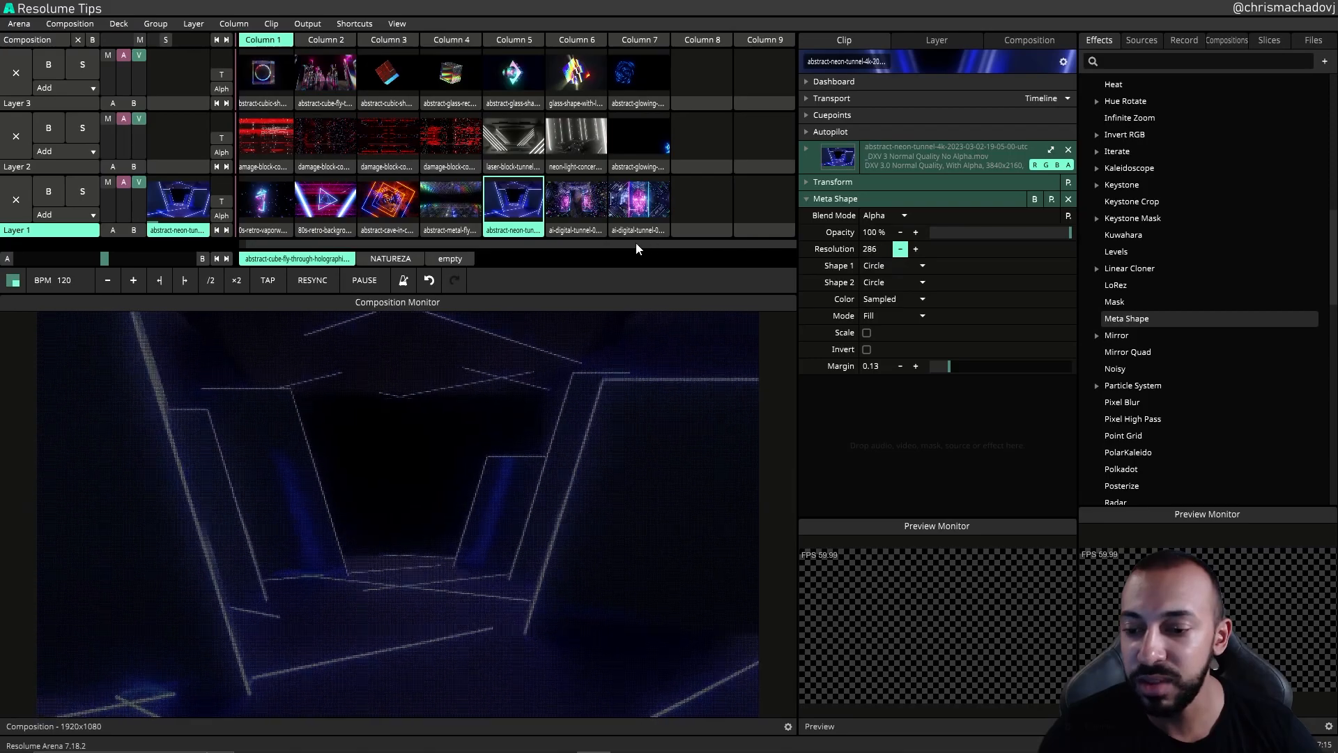
{"action": "left_click_drag", "start_coordinate": [547, 252], "coordinate": [251, 268]}
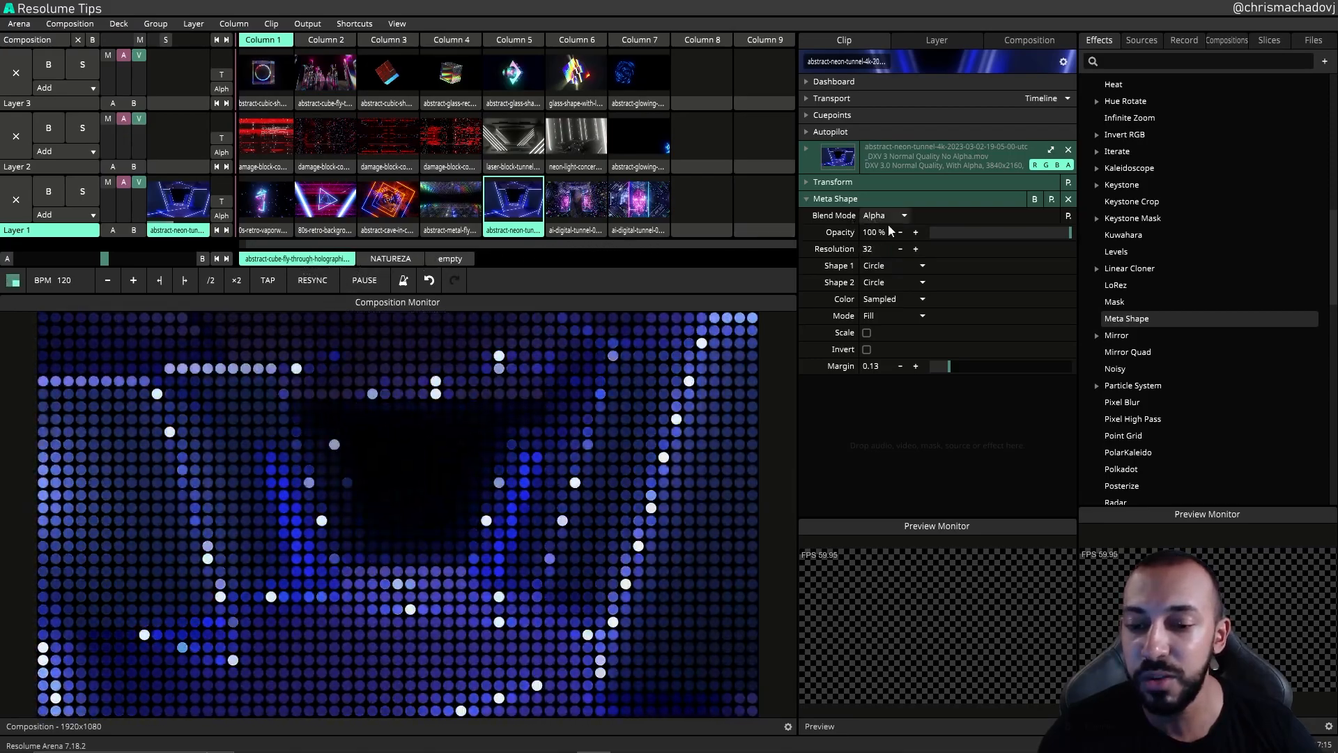
{"action": "mouse_move", "coordinate": [899, 249]}
{"action": "left_mouse_down"}
{"action": "mouse_move", "coordinate": [865, 249]}
{"action": "mouse_move", "coordinate": [882, 256]}
{"action": "left_mouse_up"}
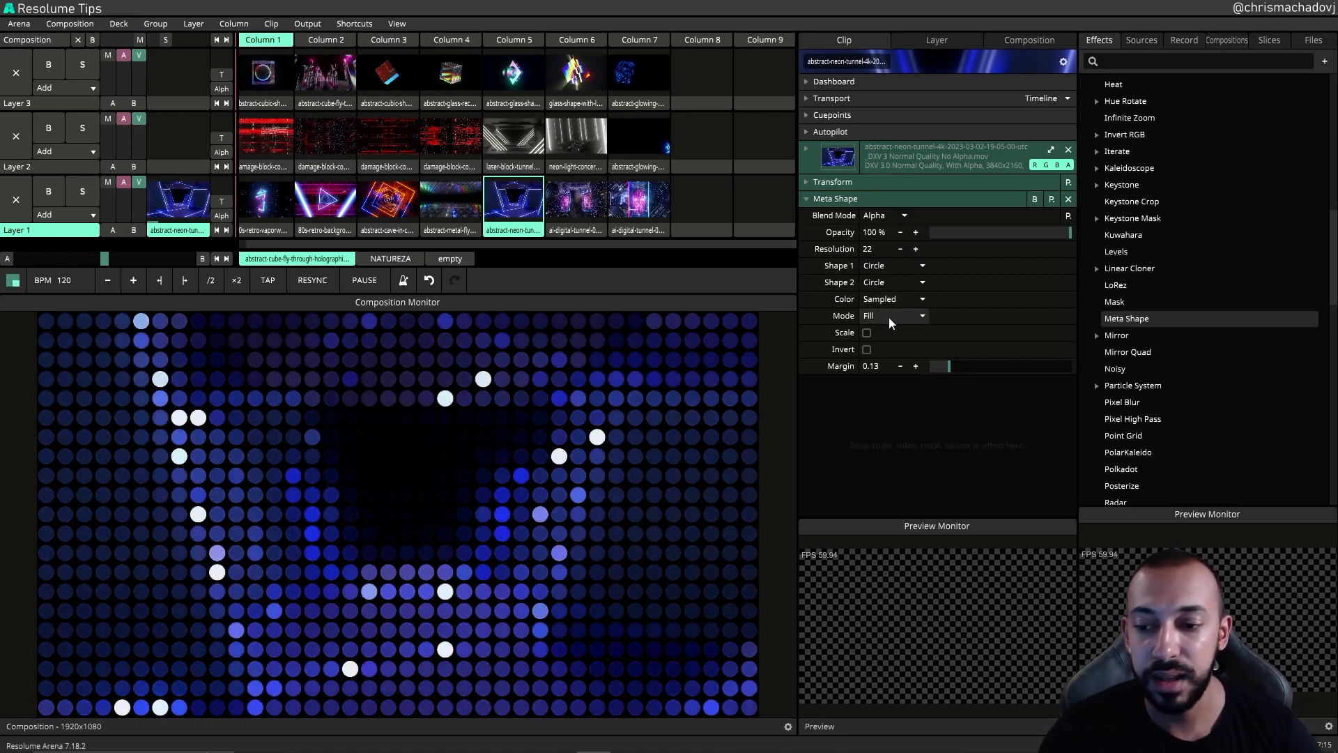
{"action": "left_click", "coordinate": [889, 316]}
{"action": "left_click", "coordinate": [892, 279]}
{"action": "left_click", "coordinate": [955, 279]}
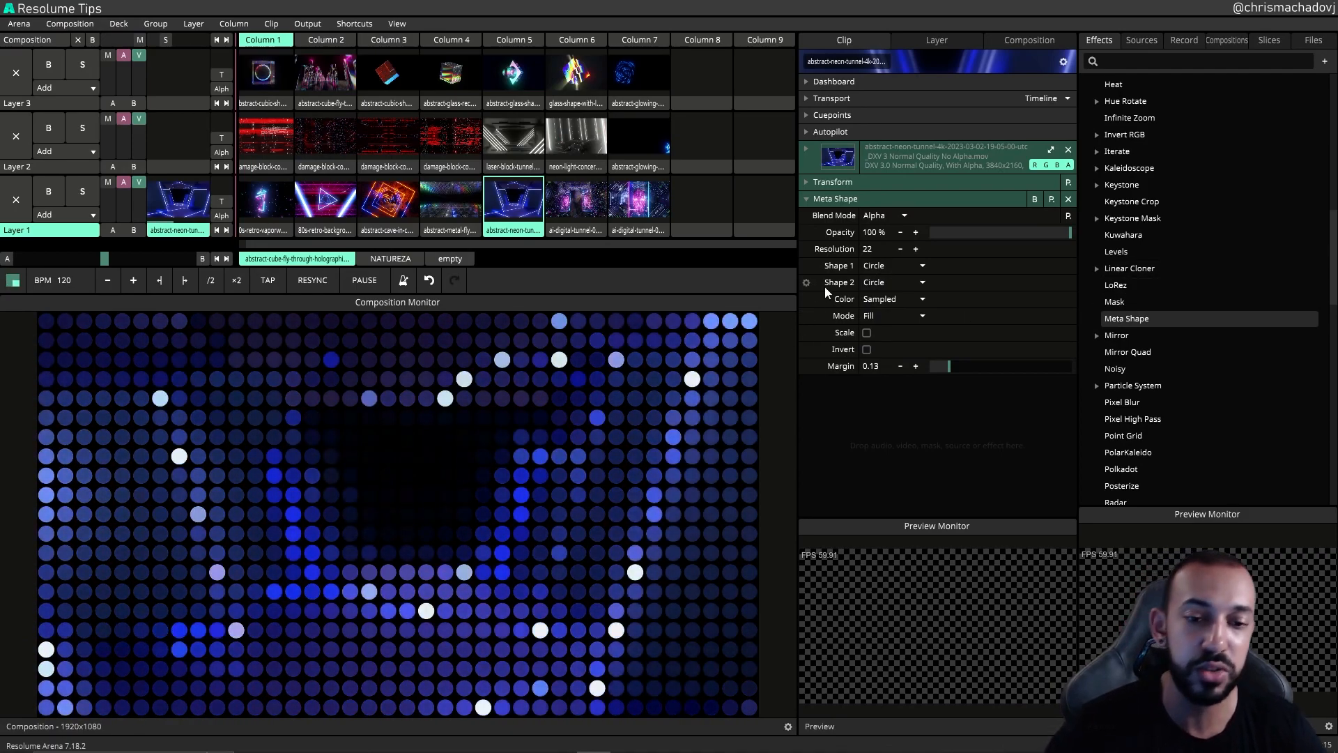
Step: Set Meta Shape's Shape 1 to Rectangle, and try Rectangle for Shape 2 before setting it to Hexagon
{"action": "left_click", "coordinate": [885, 269]}
{"action": "left_click", "coordinate": [885, 296]}
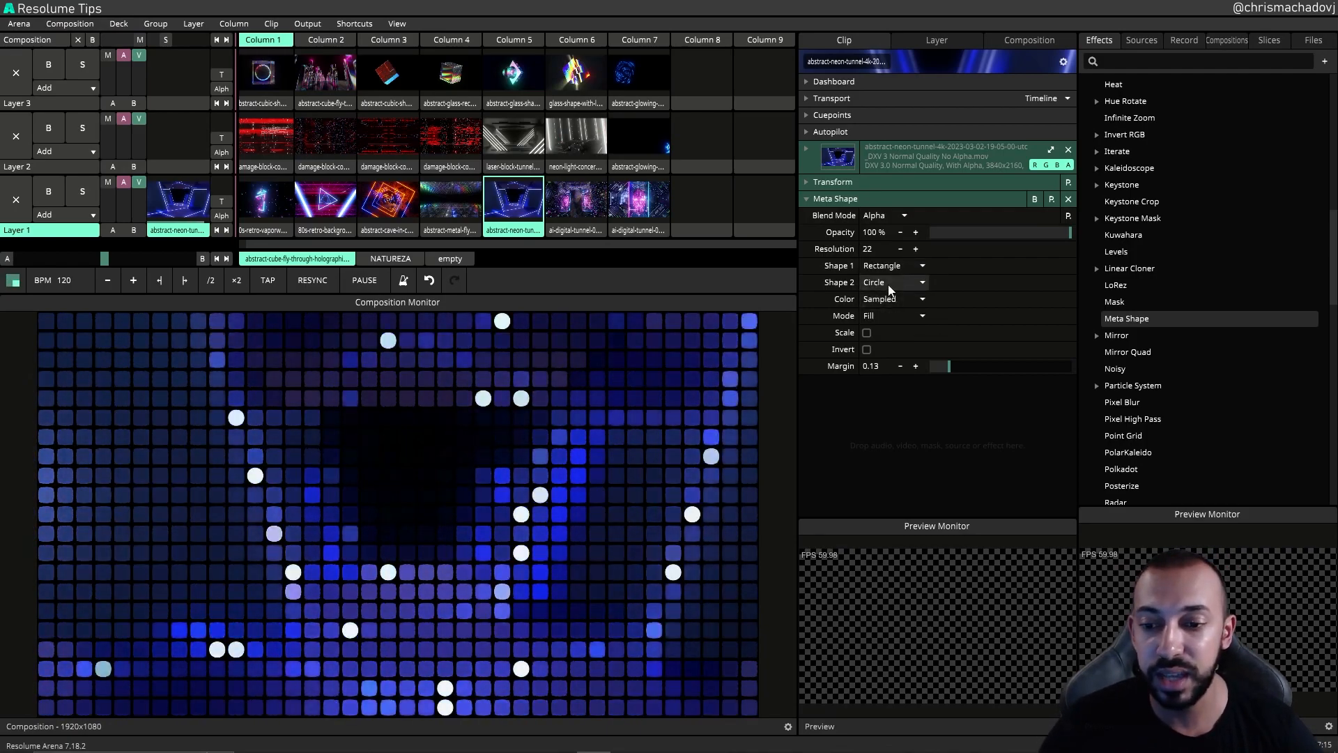
{"action": "left_click", "coordinate": [897, 285]}
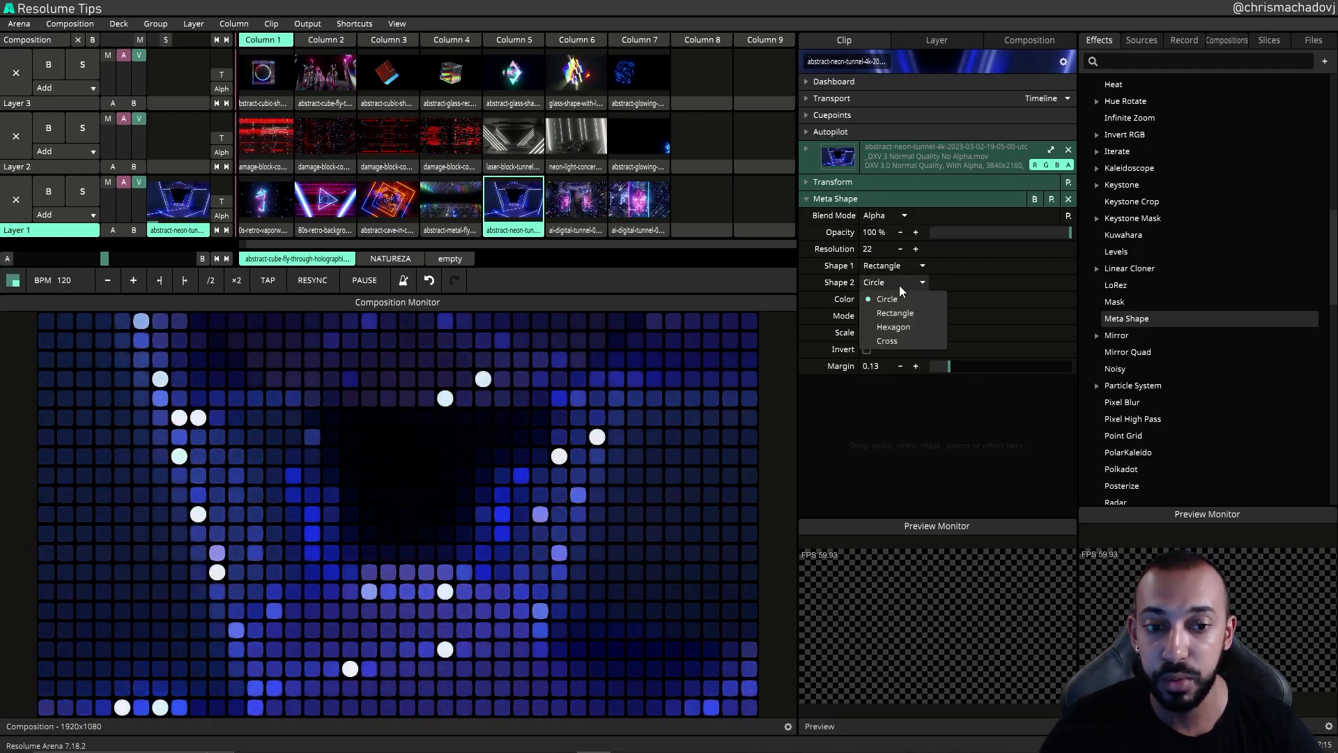
{"action": "left_click", "coordinate": [956, 281]}
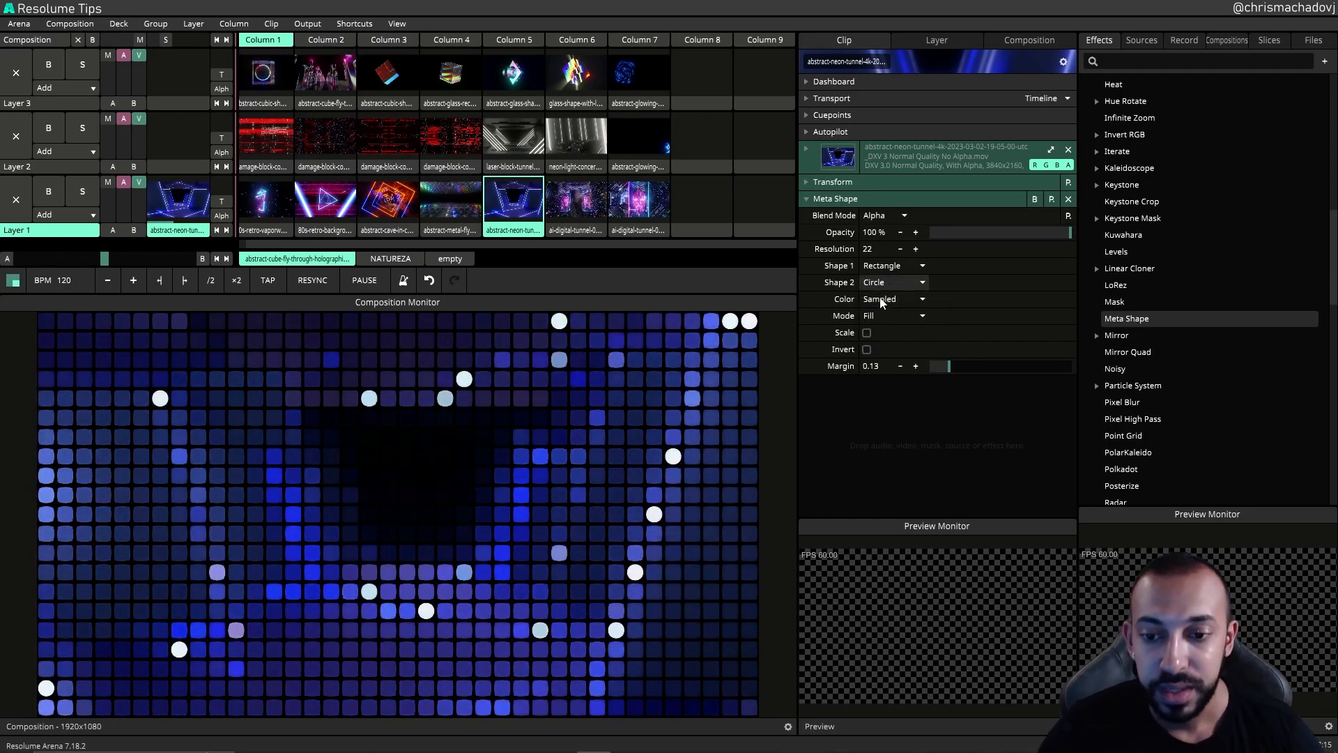
{"action": "left_click", "coordinate": [862, 281]}
{"action": "left_click", "coordinate": [892, 314]}
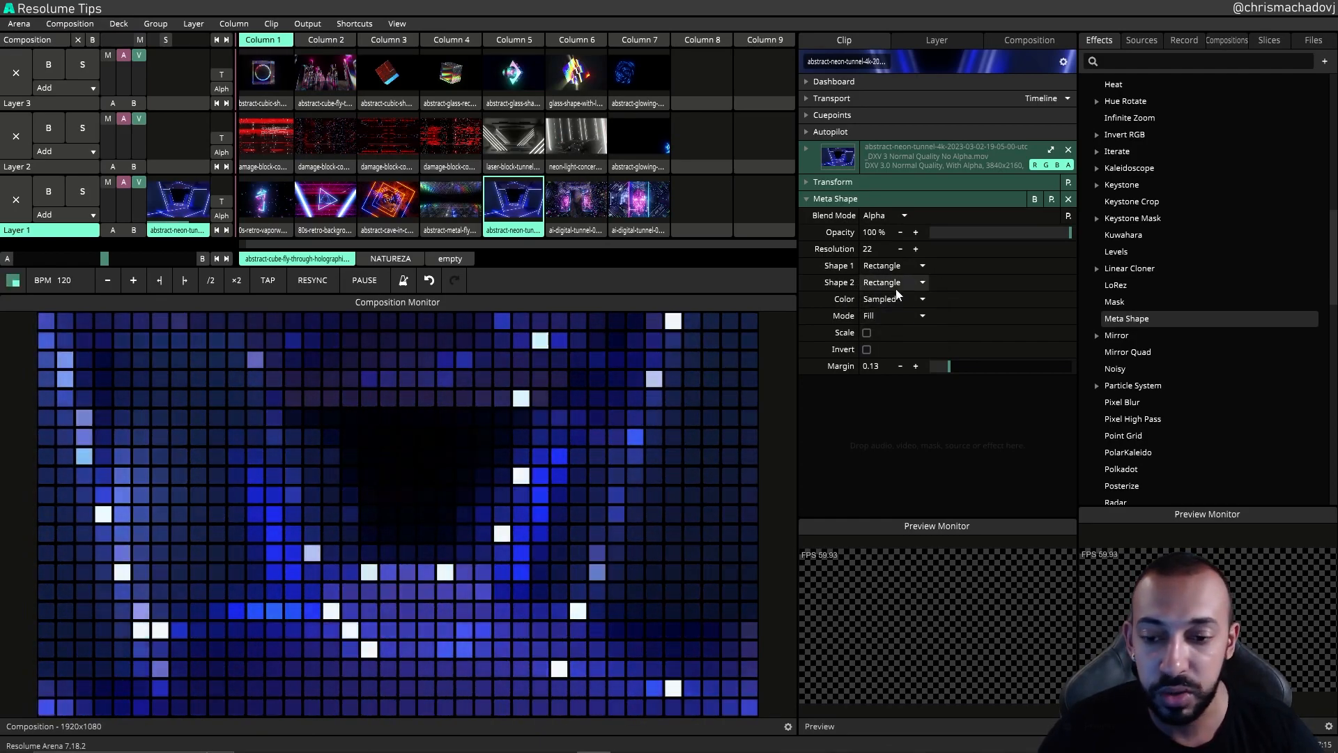
{"action": "left_click", "coordinate": [893, 286]}
{"action": "left_click", "coordinate": [899, 322]}
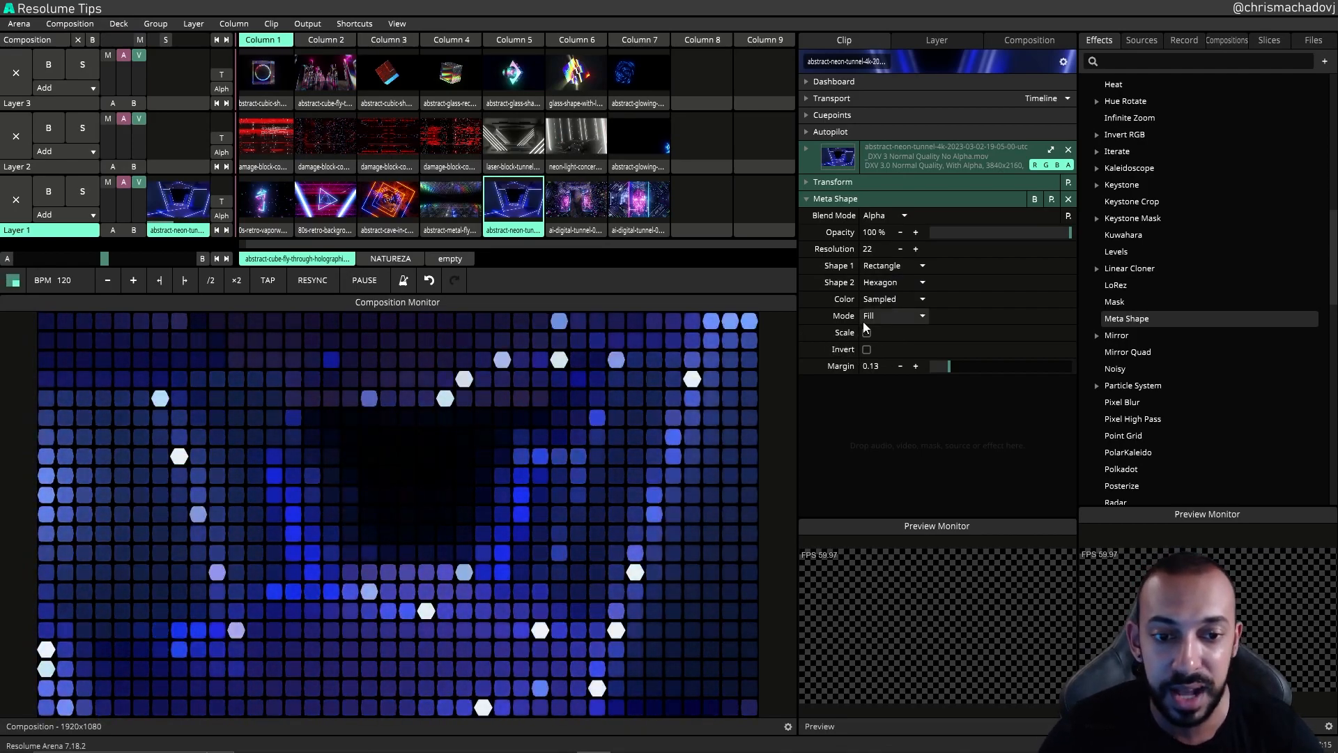
Step: Try the Outline mode for Meta Shape, and set the mode to Outline Scaled
{"action": "left_click", "coordinate": [882, 316]}
{"action": "left_click", "coordinate": [882, 347]}
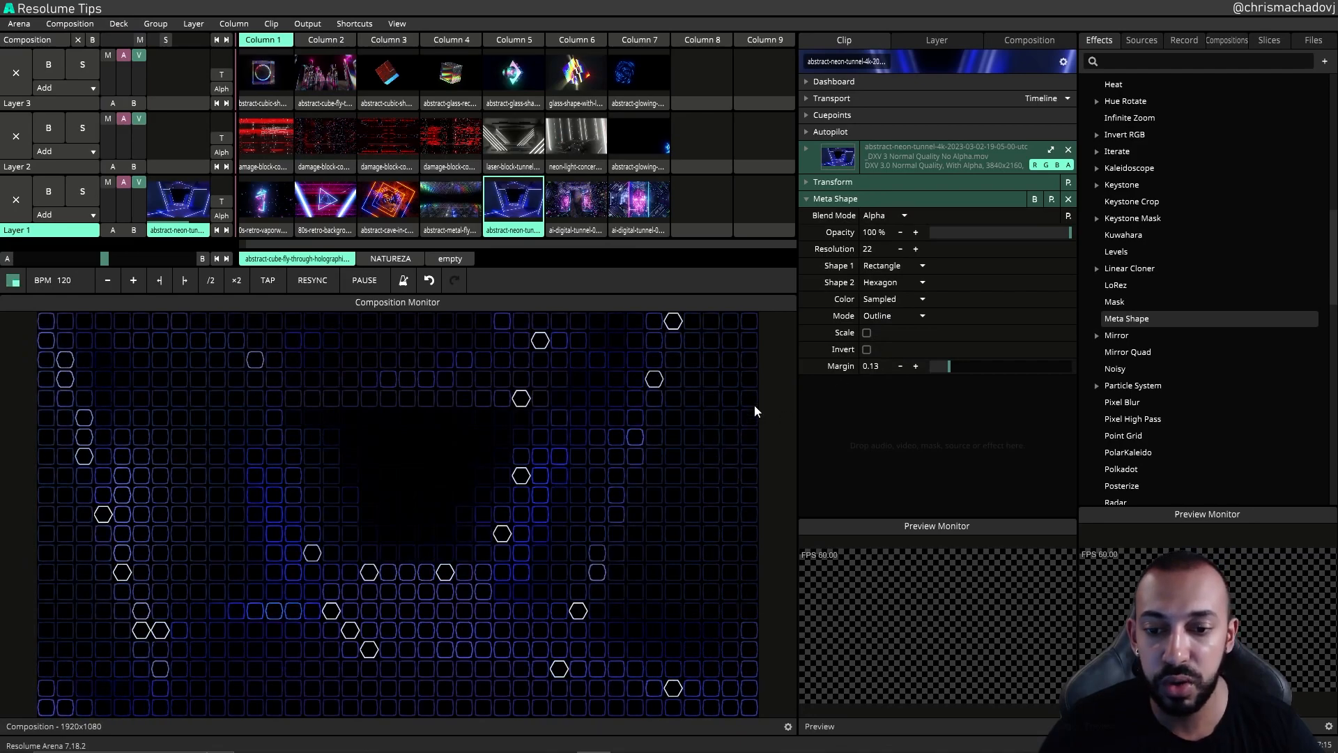
{"action": "left_click", "coordinate": [920, 309]}
{"action": "left_click", "coordinate": [922, 310]}
{"action": "left_click", "coordinate": [930, 315]}
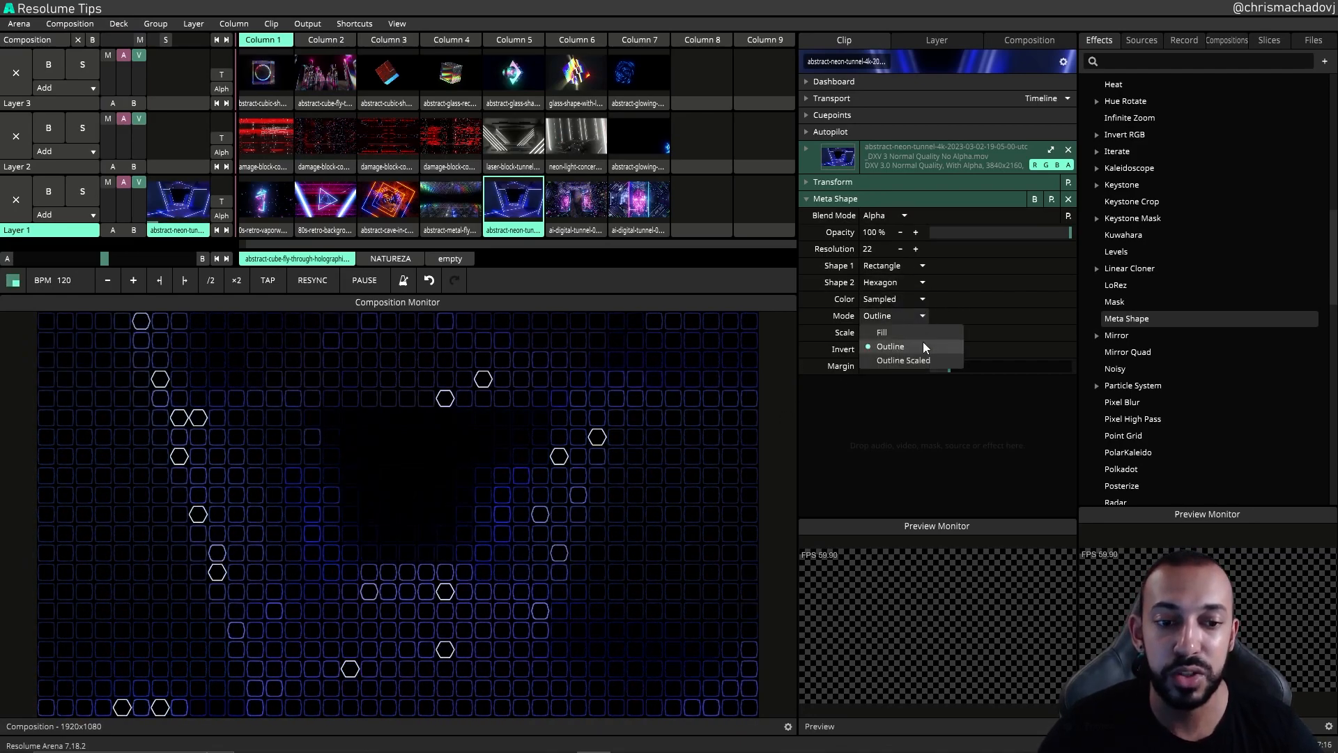
{"action": "left_click", "coordinate": [918, 361]}
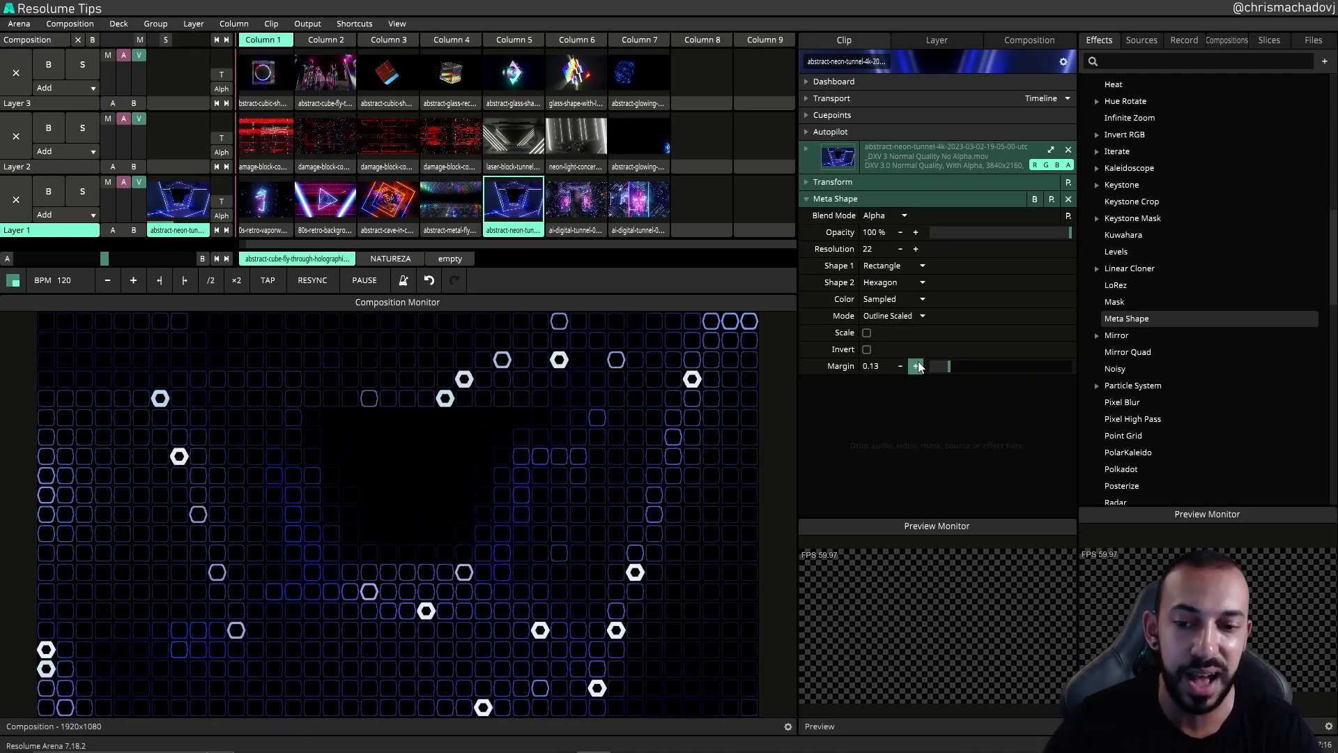
Step: Try the White and Greyscale color options for Meta Shape, and set the color back to Sampled
{"action": "left_click", "coordinate": [918, 299]}
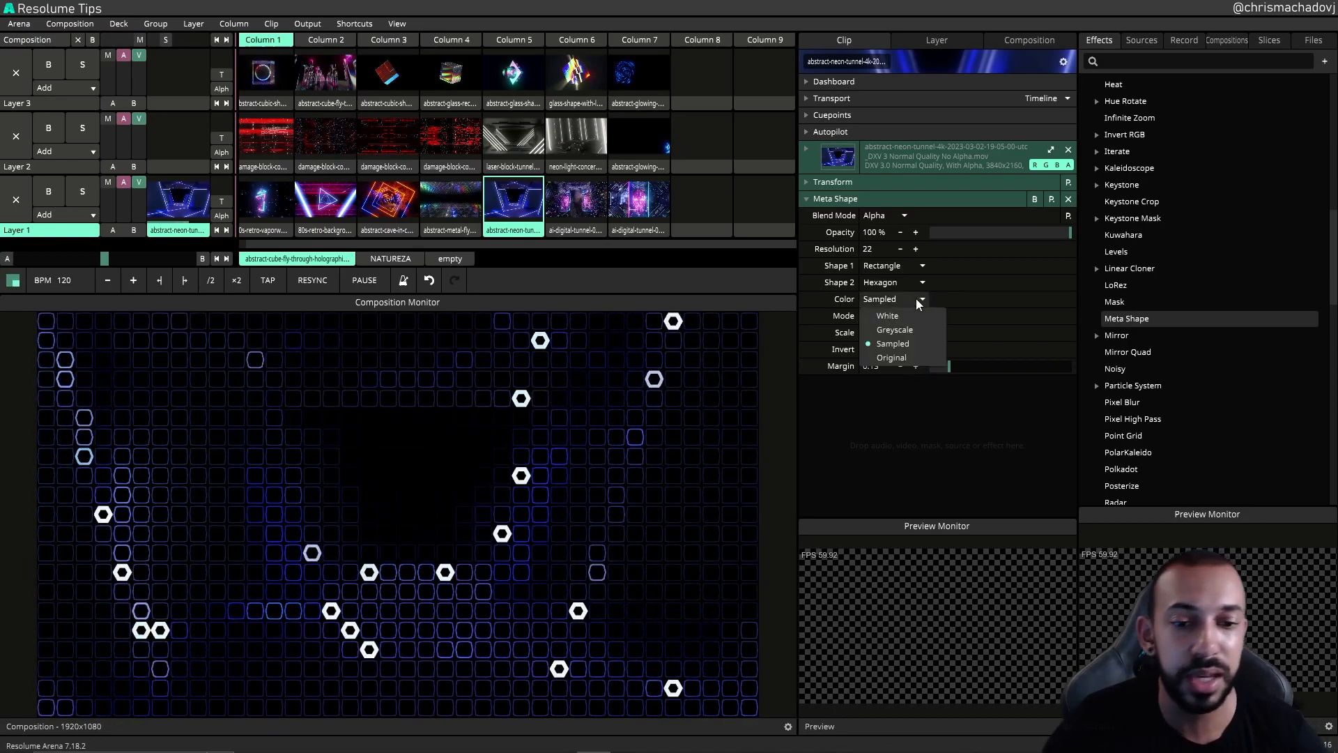
{"action": "left_click", "coordinate": [911, 316]}
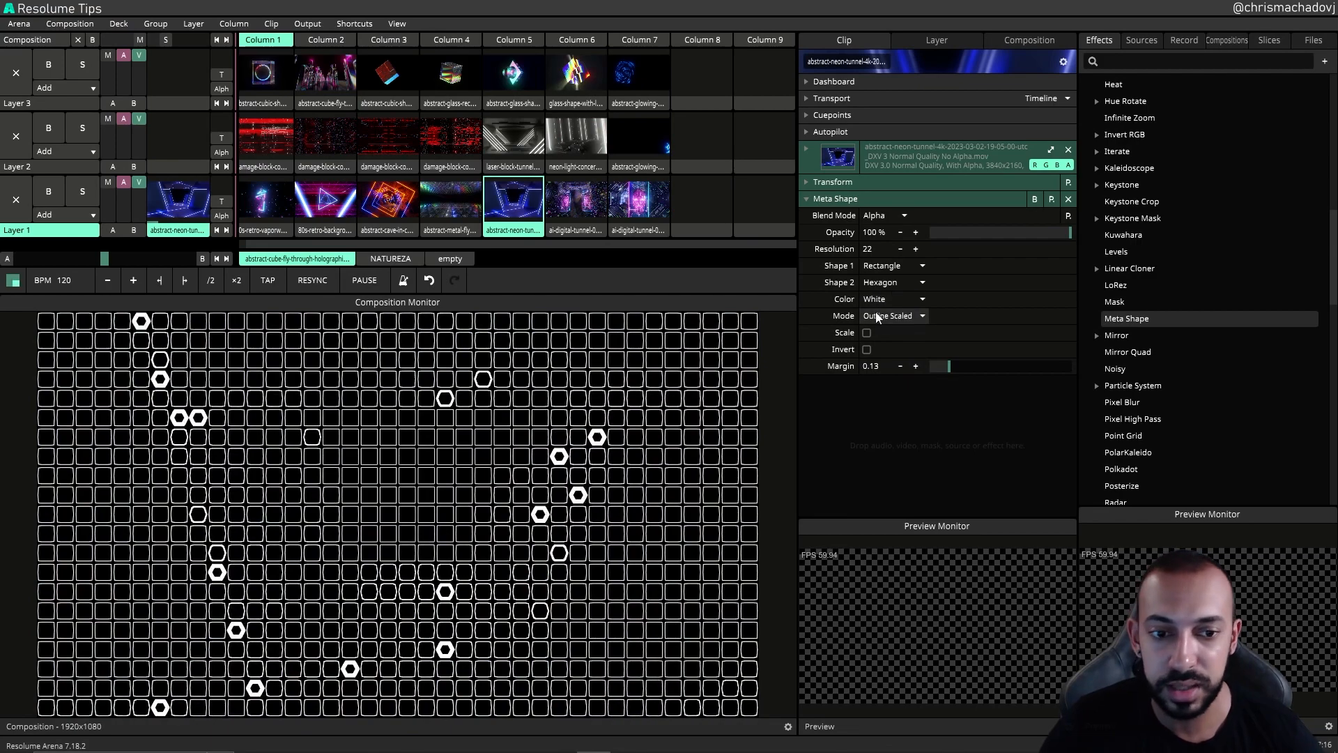
{"action": "left_click", "coordinate": [884, 296]}
{"action": "left_click", "coordinate": [894, 324]}
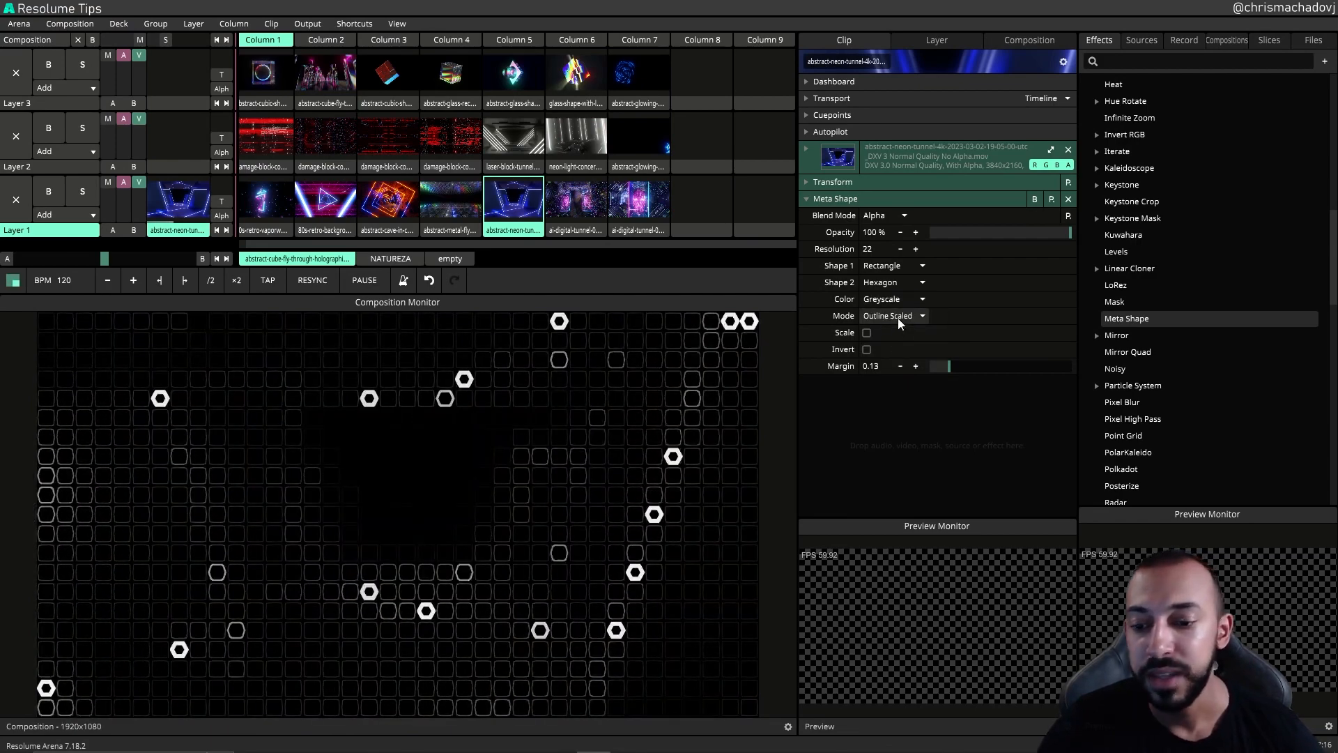
{"action": "left_click", "coordinate": [896, 299]}
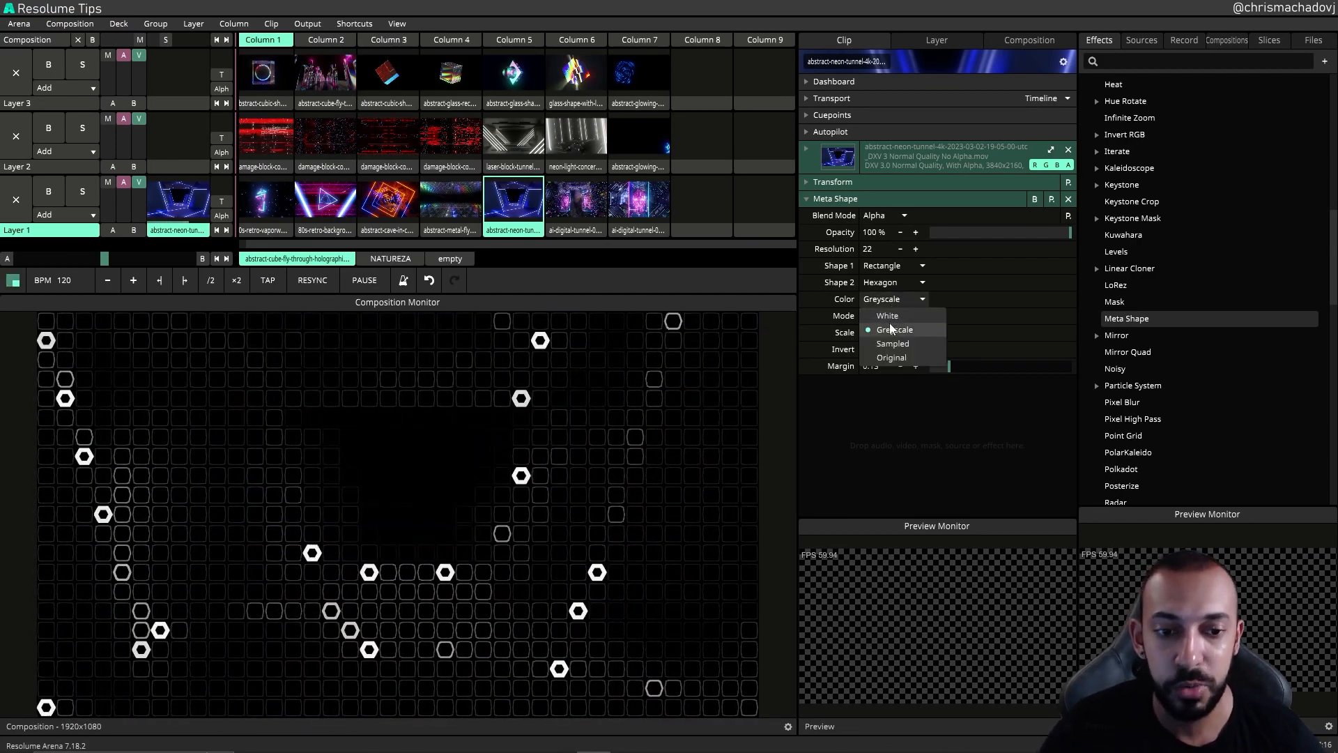
{"action": "left_click", "coordinate": [892, 343]}
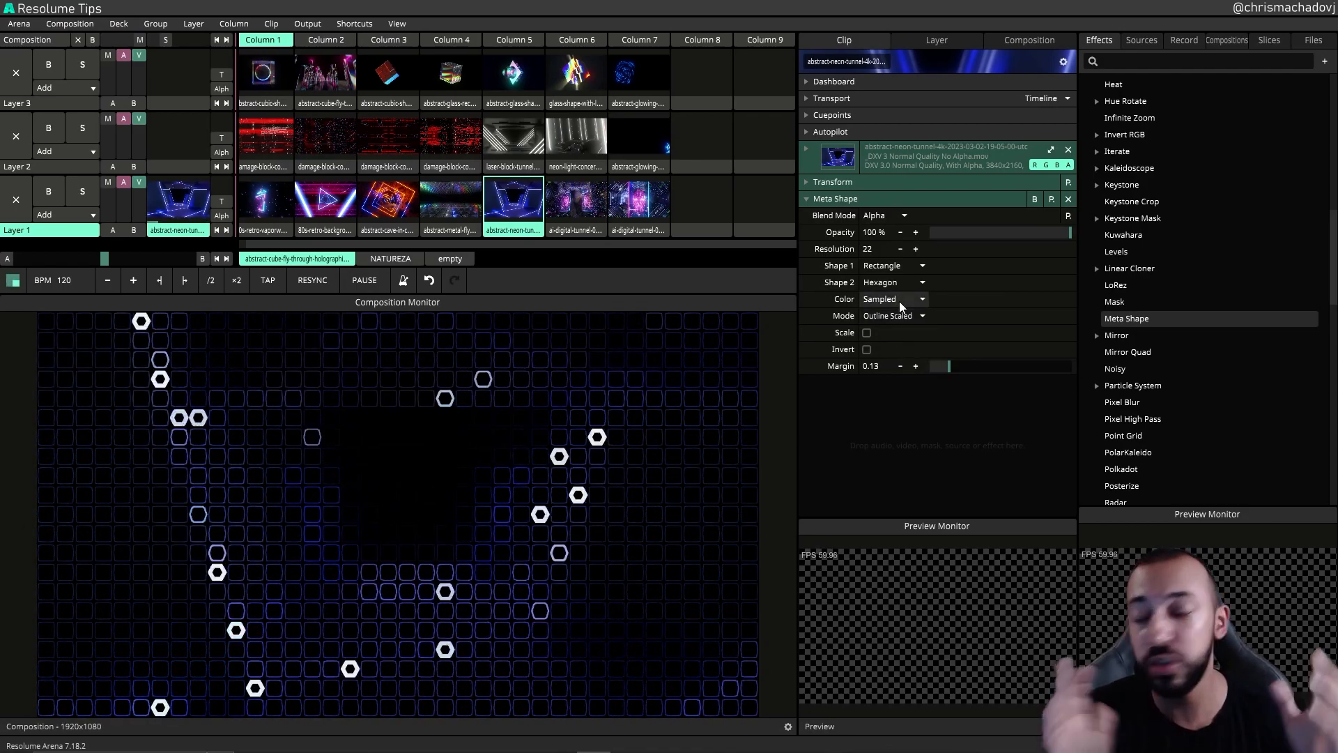
Step: Compare Meta Shape's Original and Sampled color options, finishing with the color set to Original
{"action": "left_click", "coordinate": [899, 301]}
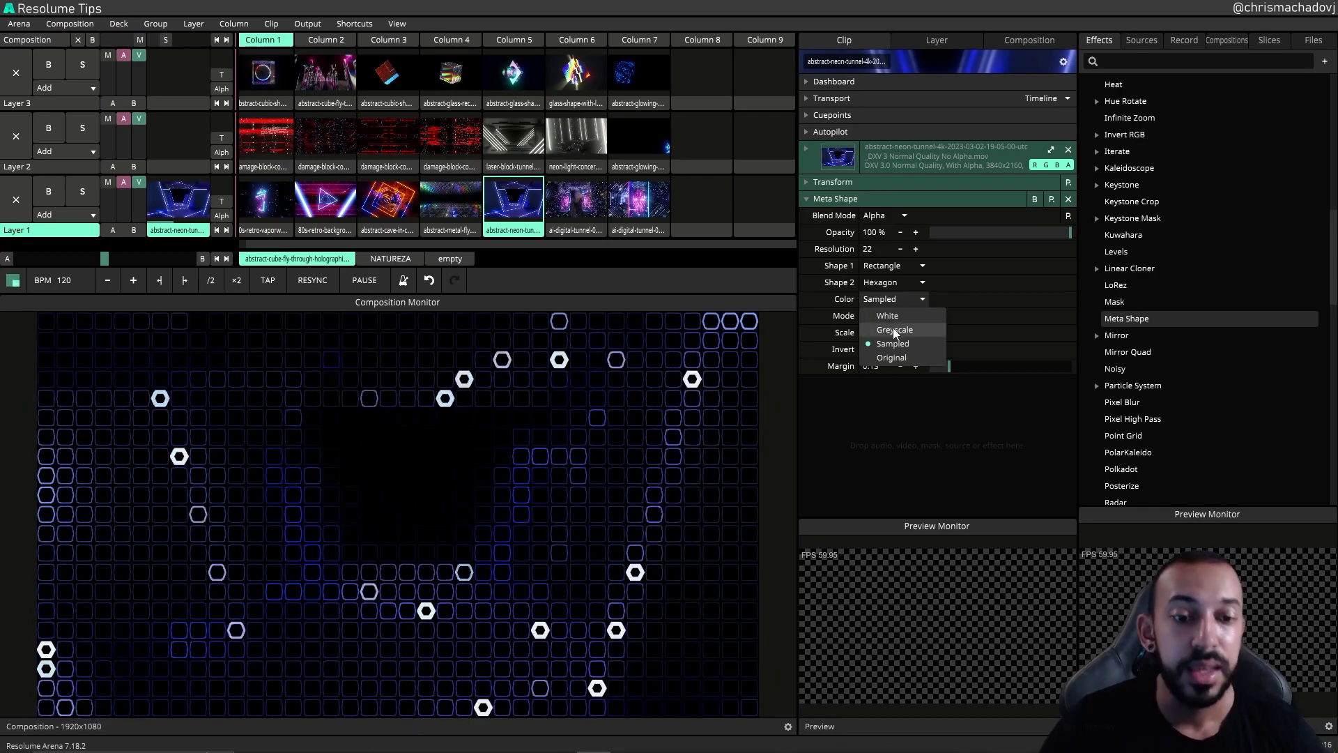
{"action": "left_click", "coordinate": [894, 359]}
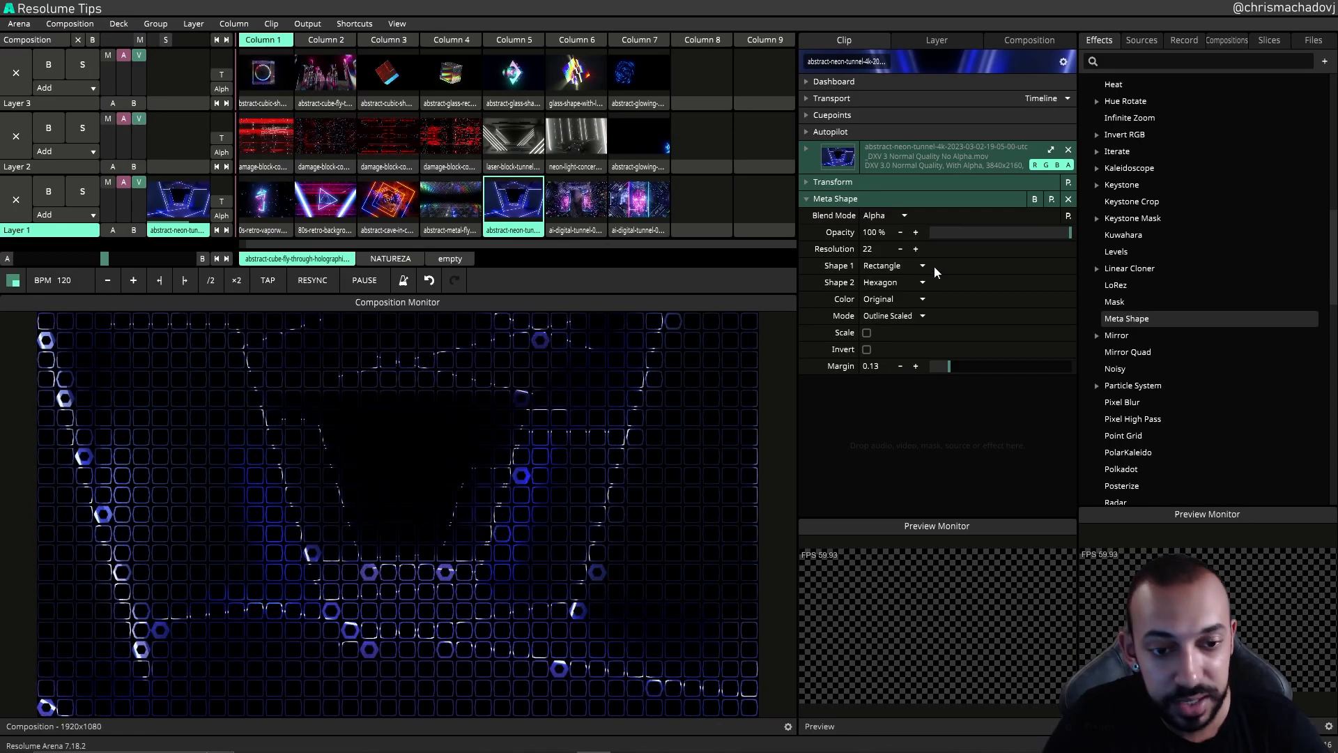
{"action": "left_click", "coordinate": [905, 303]}
{"action": "left_click", "coordinate": [875, 341]}
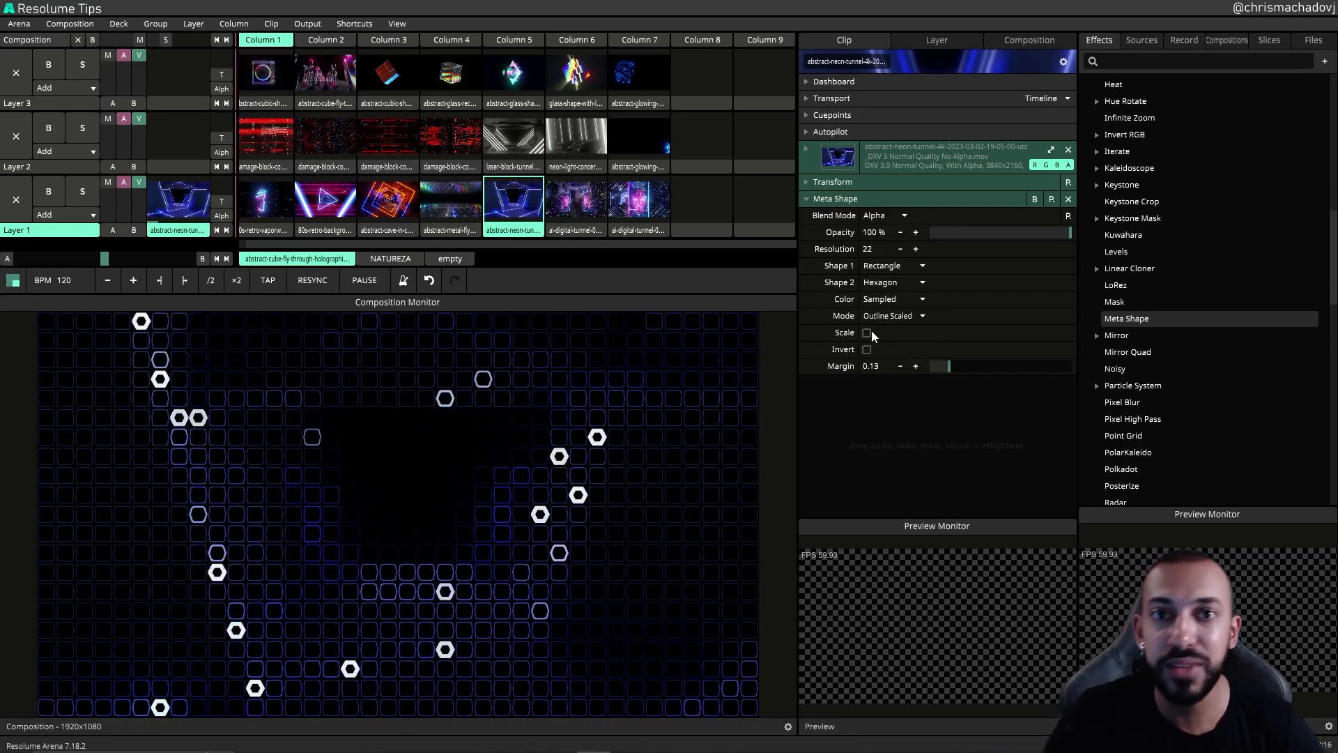
{"action": "left_click", "coordinate": [920, 300]}
{"action": "left_click", "coordinate": [914, 358]}
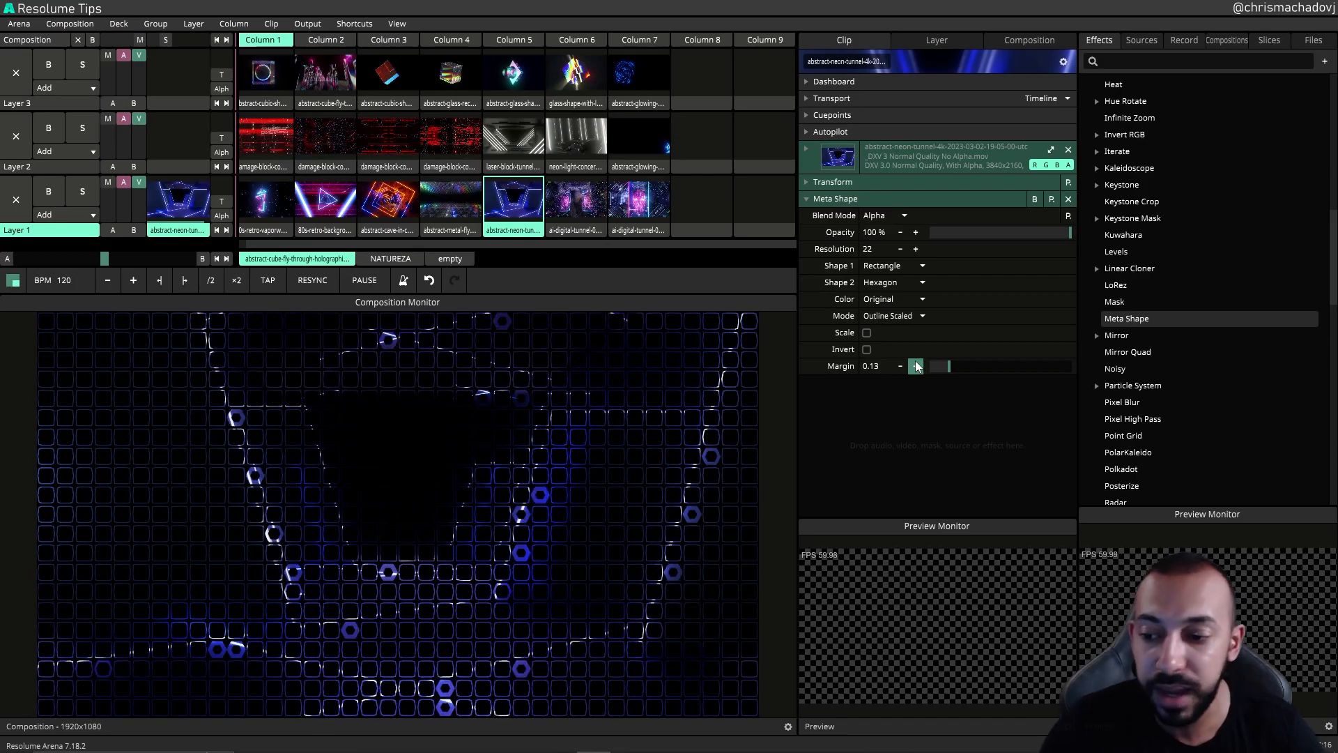
Step: Enable Scale on Meta Shape, return the color to Sampled, and disable Scale again
{"action": "left_click", "coordinate": [867, 333]}
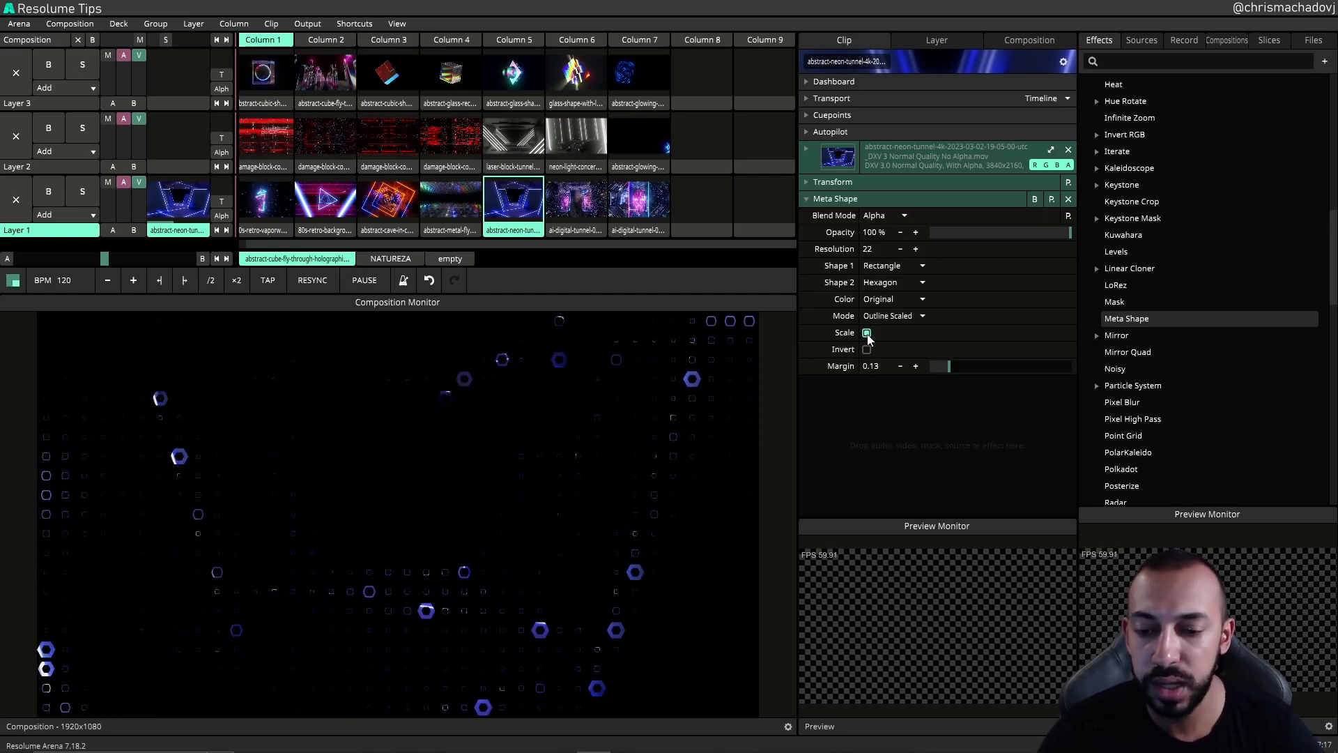
{"action": "left_click", "coordinate": [891, 343]}
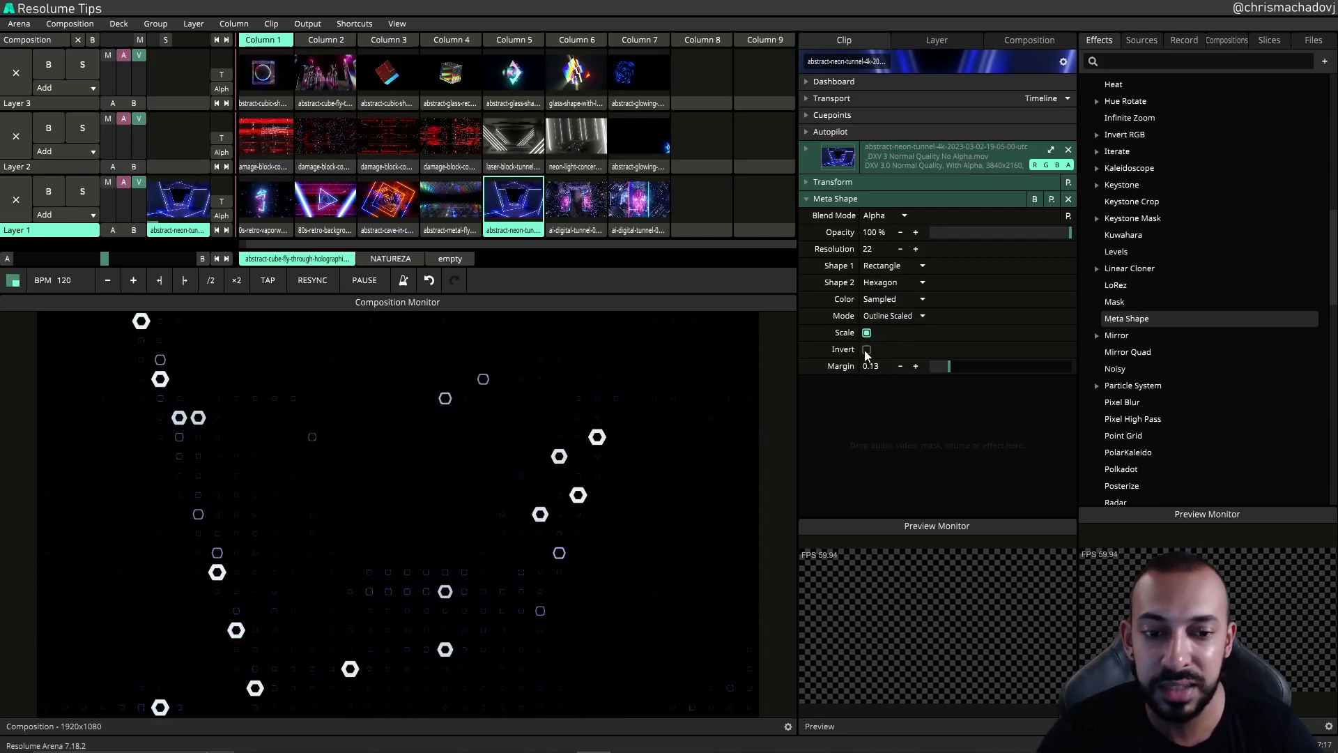
{"action": "left_click", "coordinate": [865, 338]}
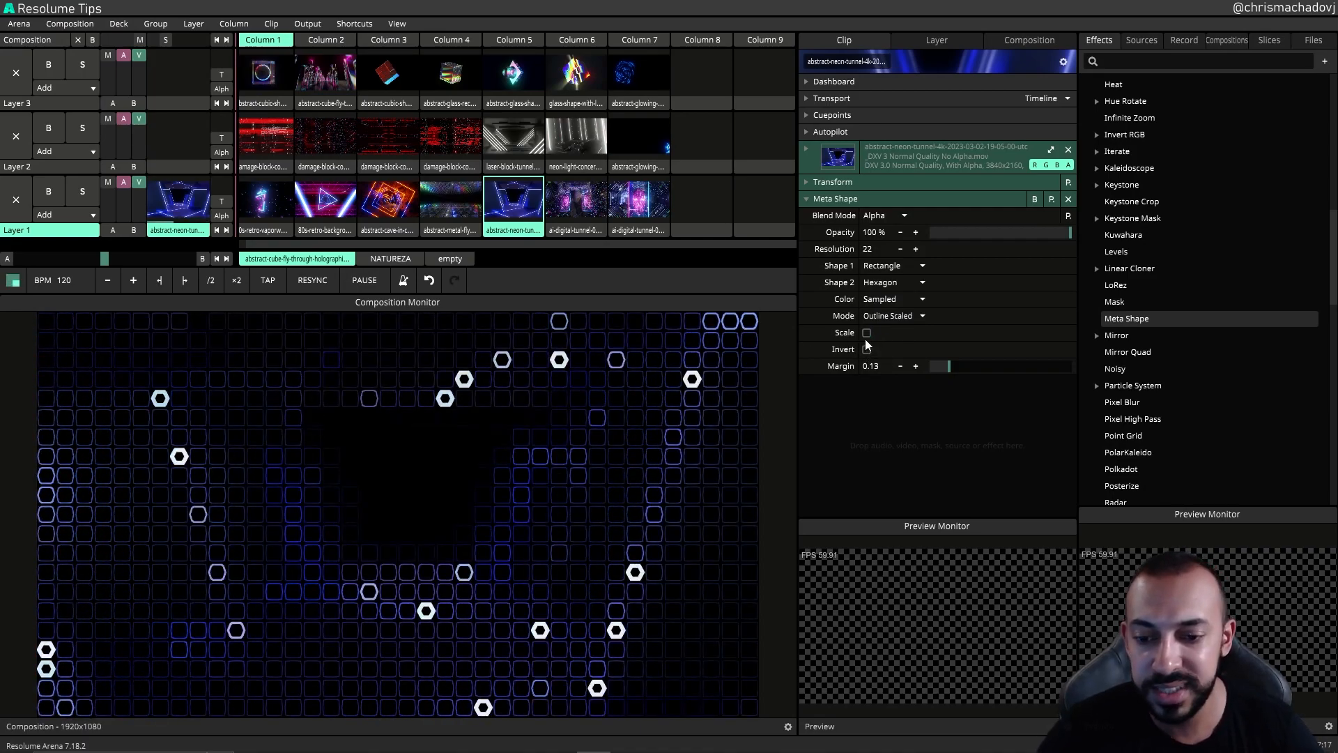
Step: Toggle Meta Shape's Invert option several times to compare the swapped shapes, leaving it enabled
{"action": "left_click", "coordinate": [867, 349]}
{"action": "left_click", "coordinate": [867, 349]}
{"action": "left_click", "coordinate": [867, 349]}
{"action": "left_click", "coordinate": [867, 349]}
{"action": "left_click", "coordinate": [867, 349]}
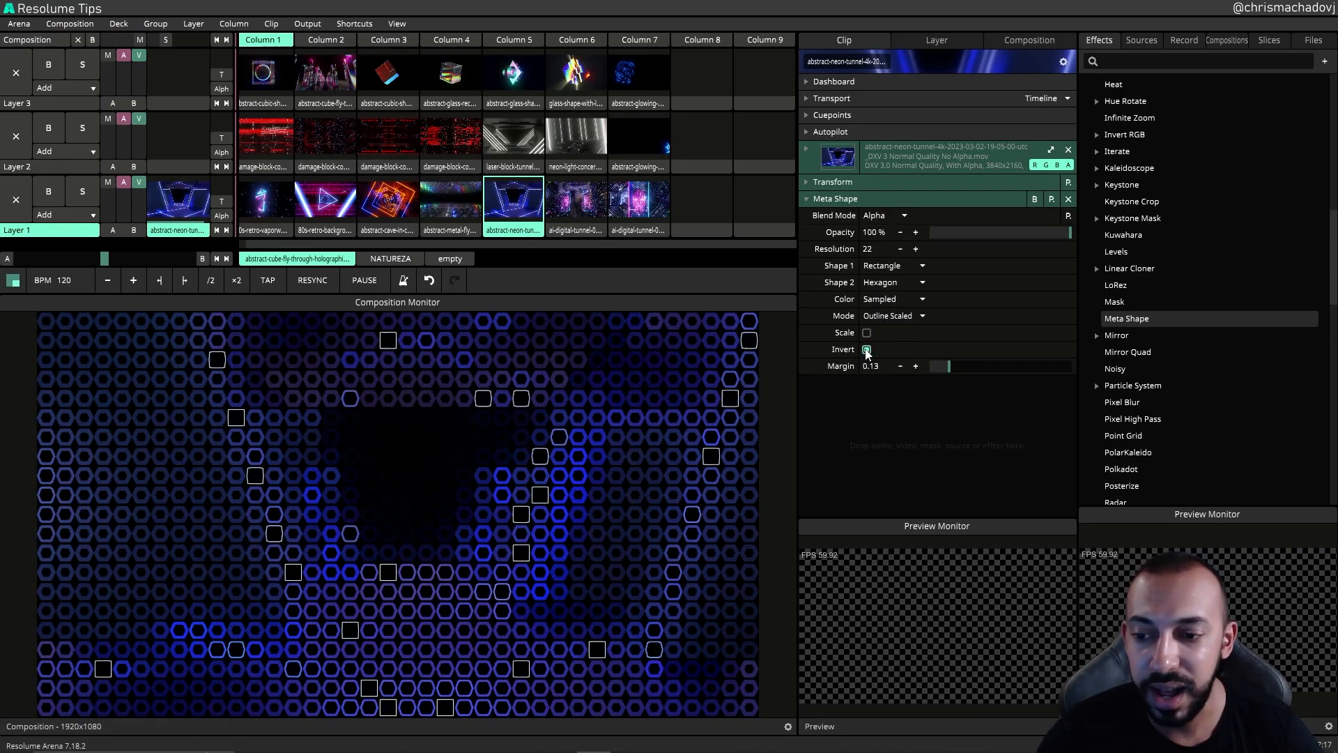
Step: Switch Invert off and on again on Meta Shape to compare both results, ending with it on
{"action": "left_click", "coordinate": [867, 349]}
{"action": "left_click", "coordinate": [867, 349]}
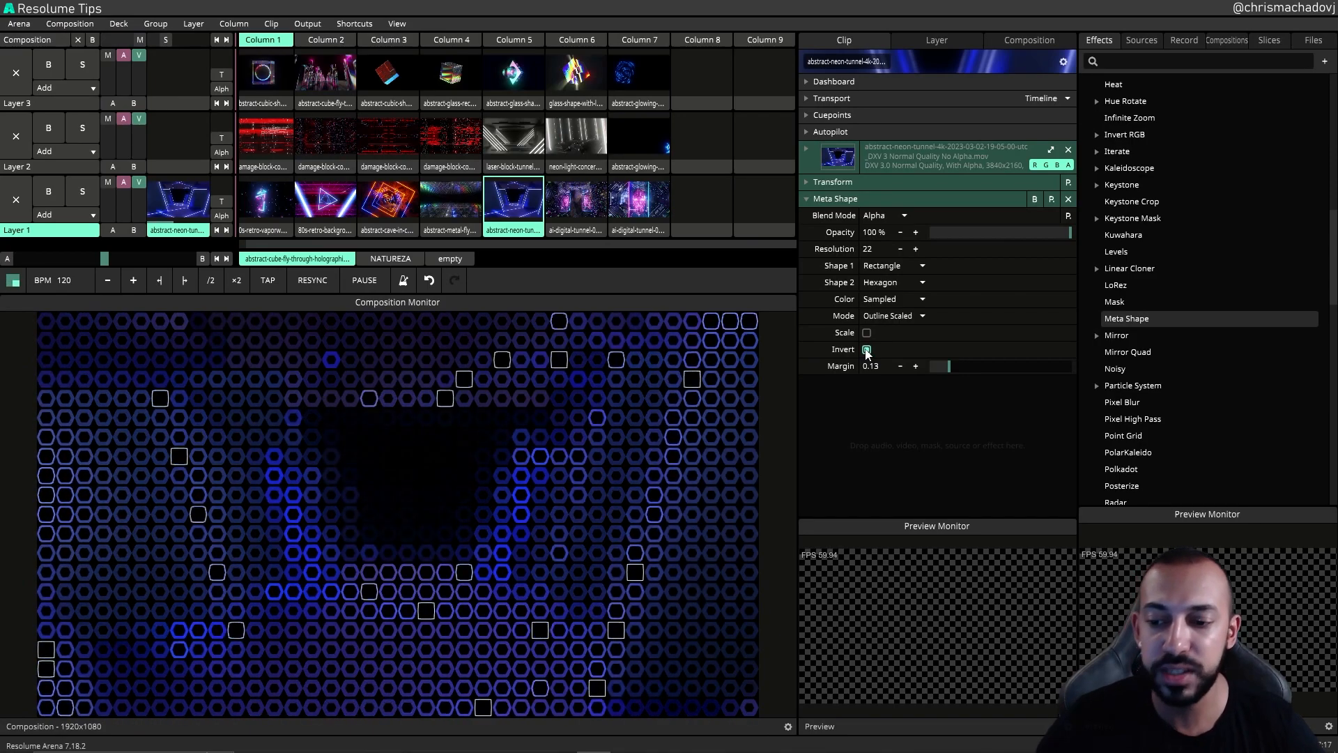
{"action": "left_click", "coordinate": [867, 350]}
{"action": "left_click", "coordinate": [867, 350]}
{"action": "left_click", "coordinate": [867, 350]}
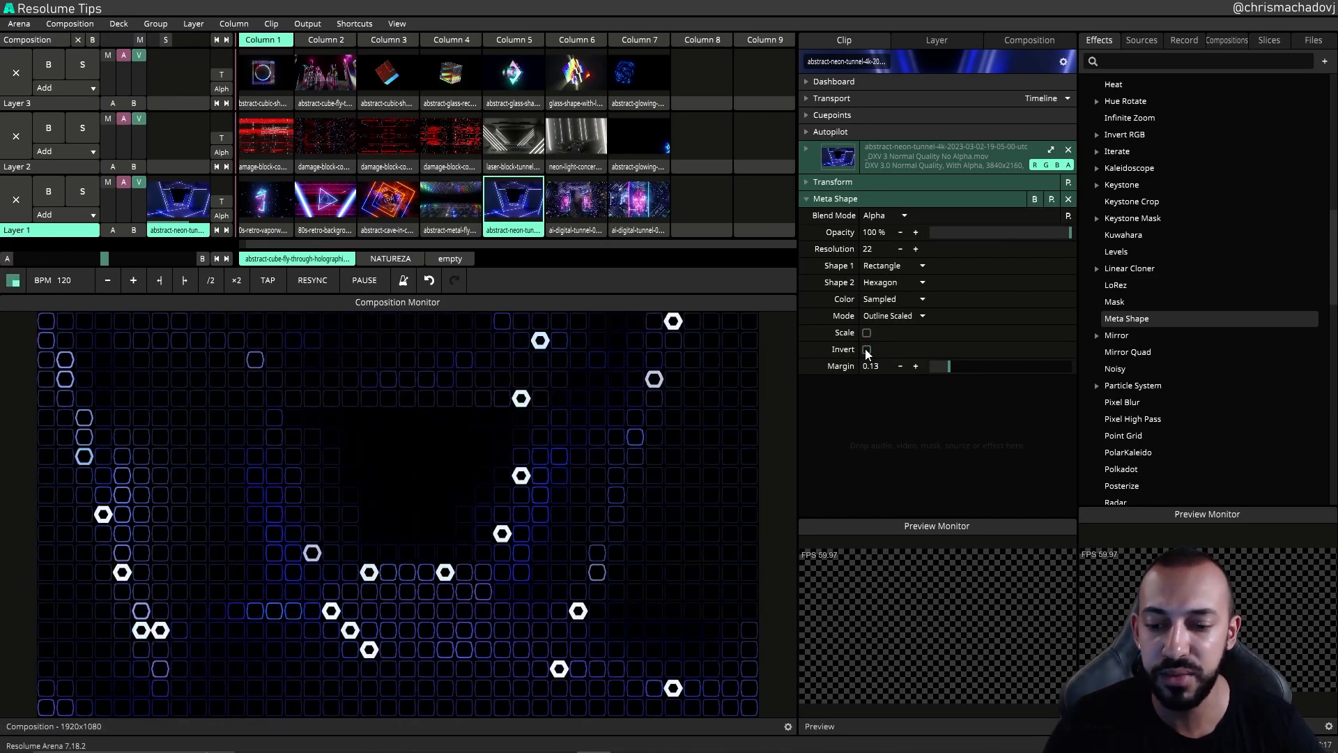
{"action": "left_click", "coordinate": [867, 350]}
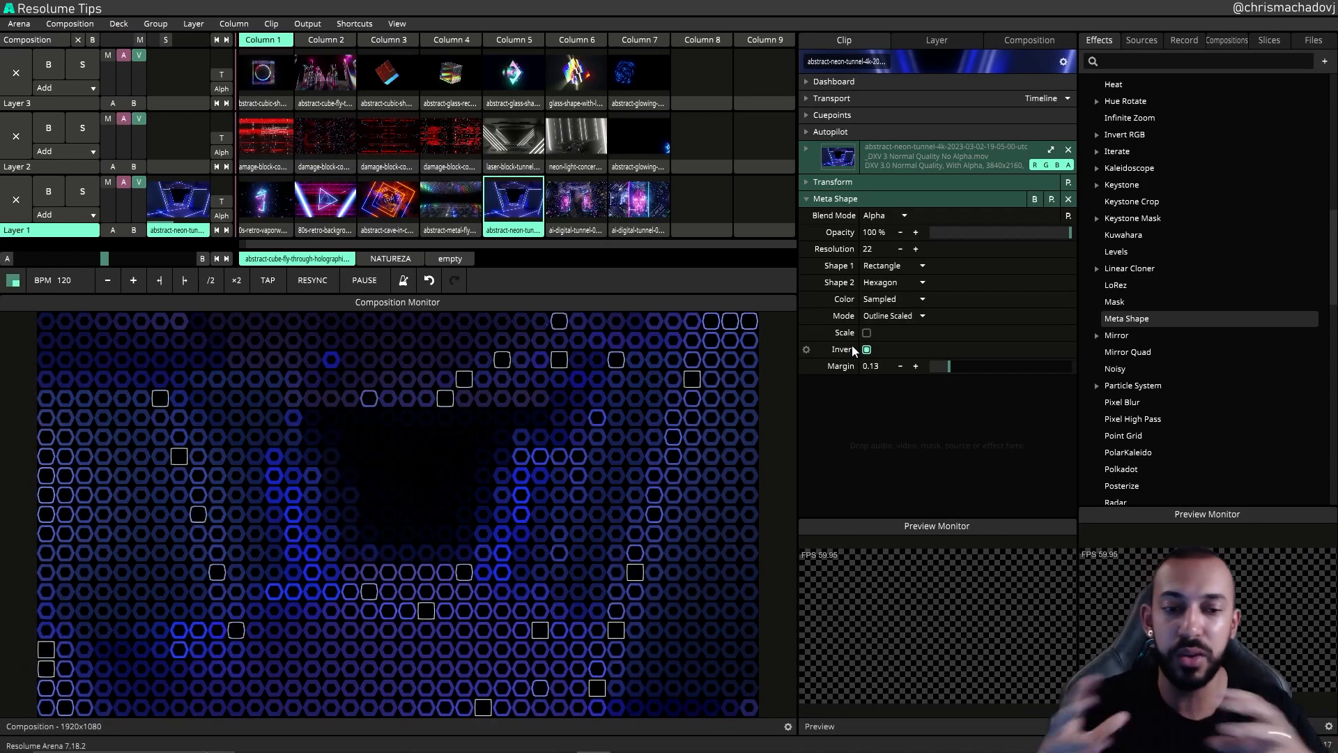
Step: Enable Scale on Meta Shape and raise its Margin to about 0.43
{"action": "left_click", "coordinate": [867, 333]}
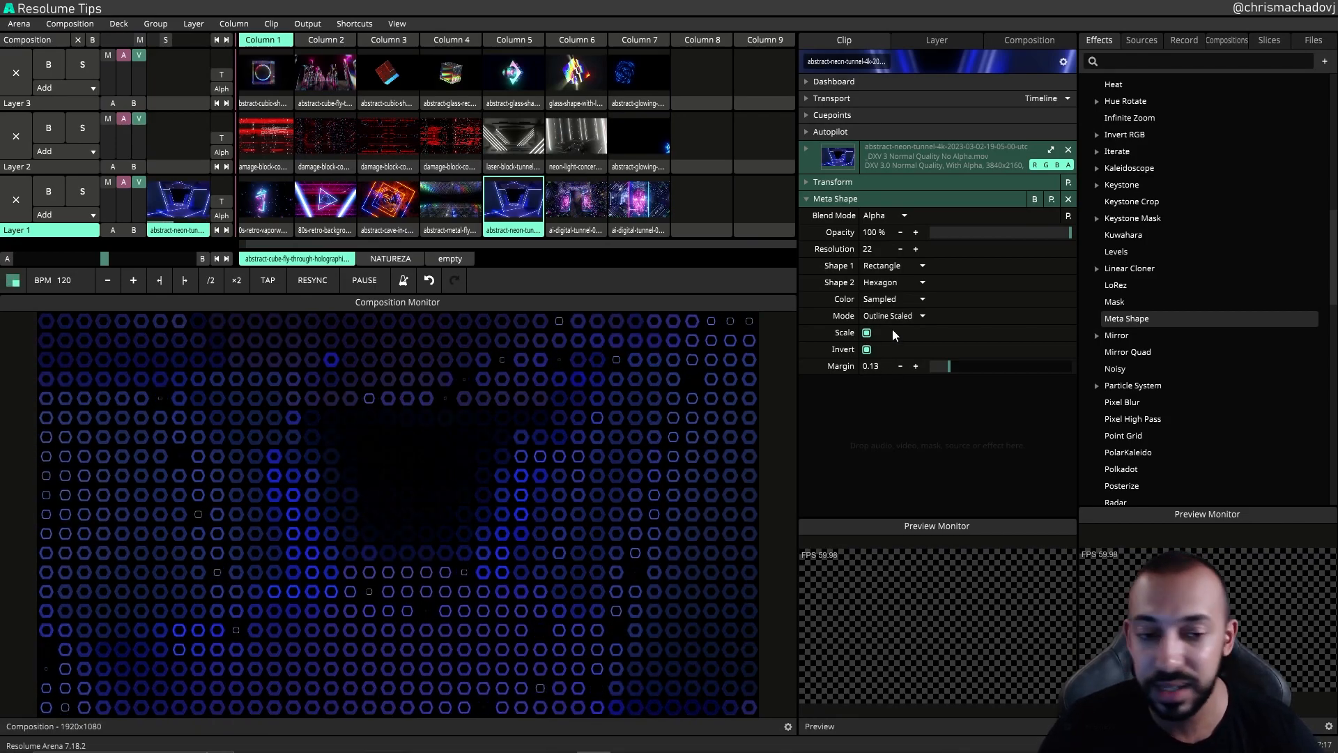
{"action": "left_click_drag", "start_coordinate": [948, 367], "coordinate": [1001, 365]}
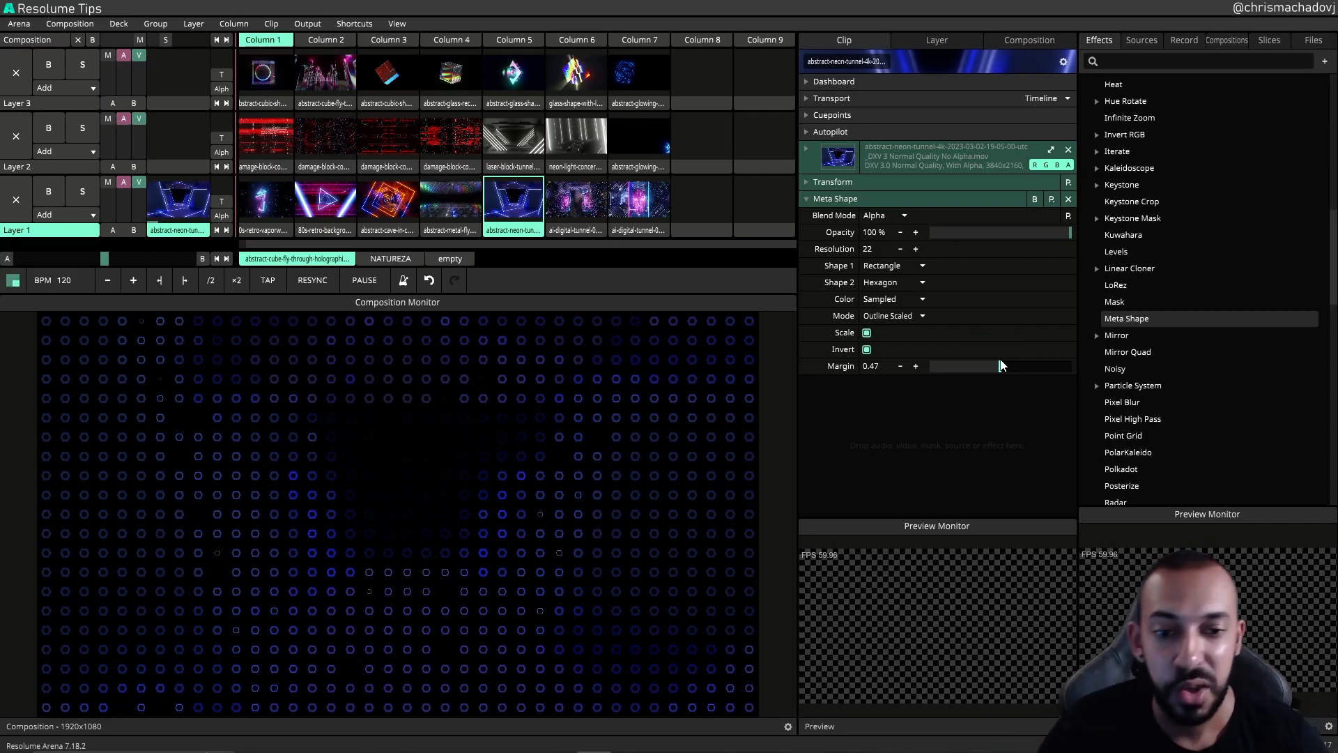
{"action": "mouse_move", "coordinate": [995, 375]}
{"action": "left_mouse_down"}
{"action": "mouse_move", "coordinate": [1016, 363]}
{"action": "mouse_move", "coordinate": [994, 368]}
{"action": "left_mouse_up"}
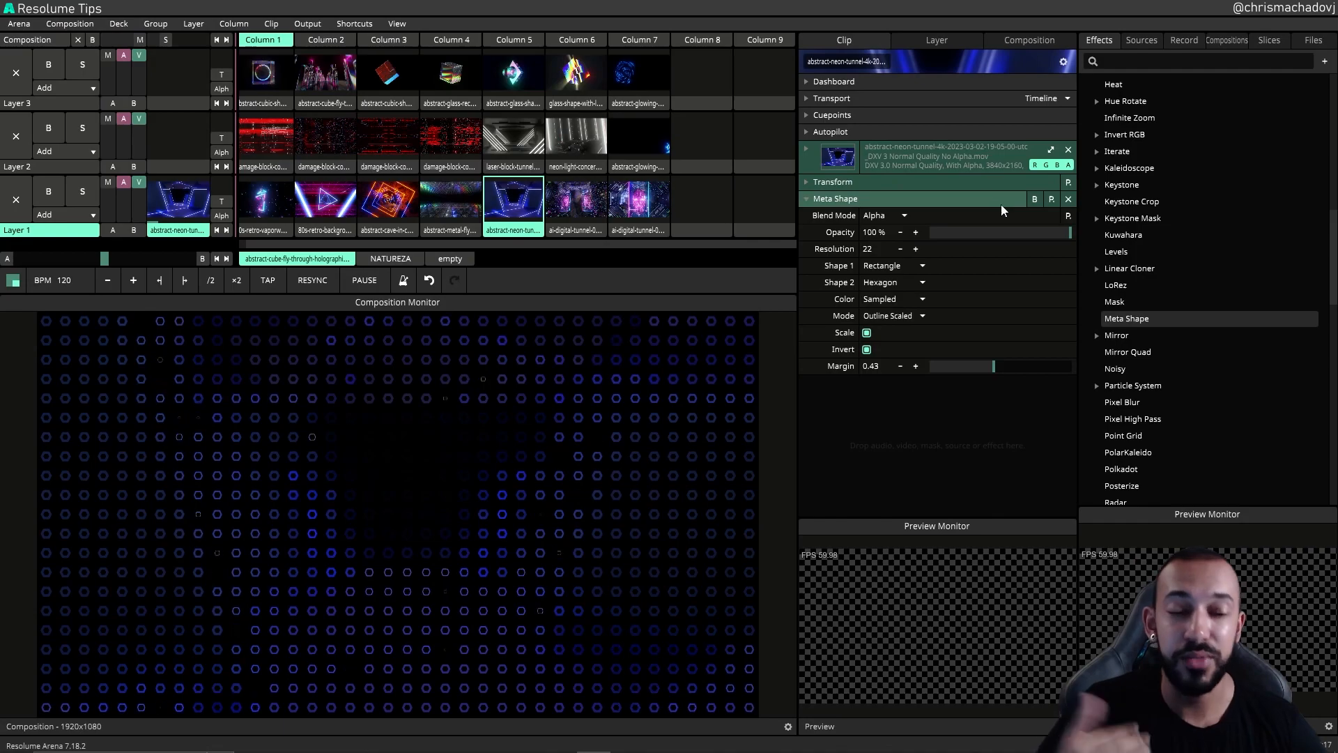
Step: Remove Meta Shape from the neon tunnel clip and place a Lines source in Layer 3, Column 8
{"action": "left_click", "coordinate": [1069, 199]}
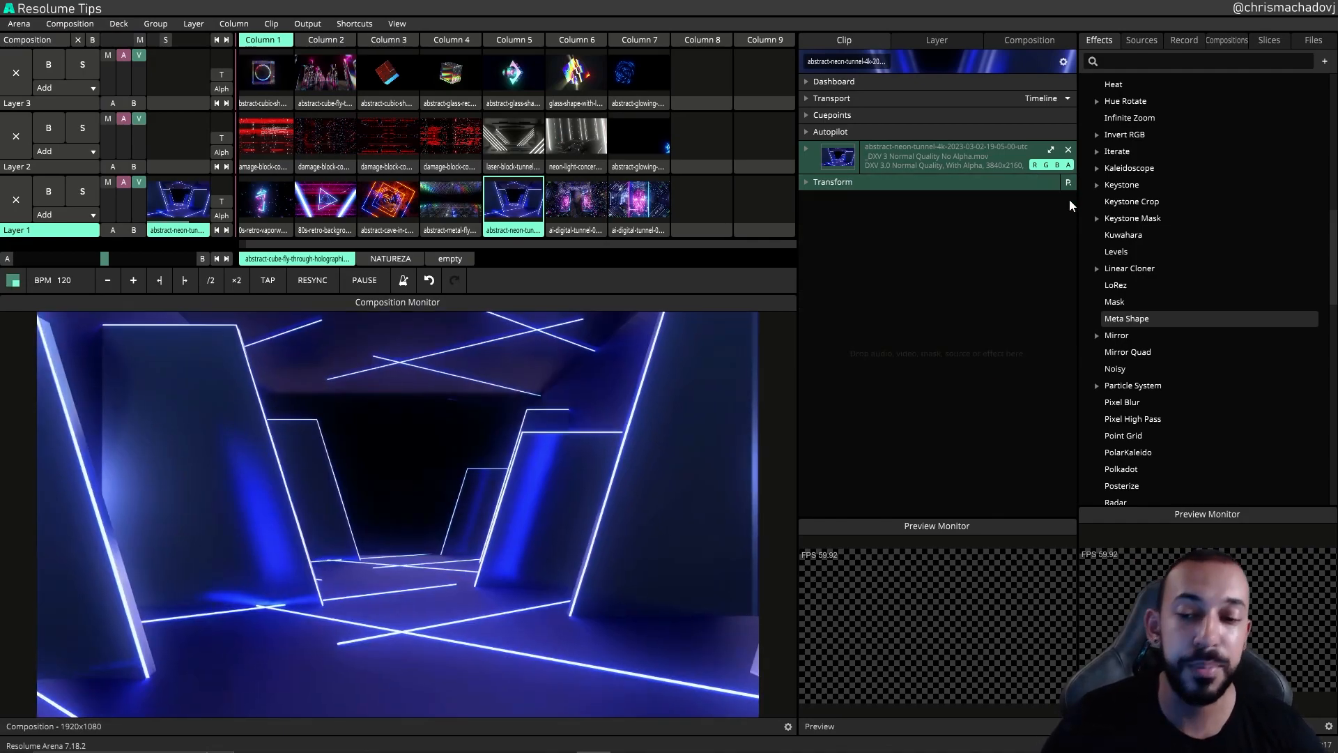
{"action": "left_click", "coordinate": [1150, 45]}
{"action": "left_click", "coordinate": [1153, 60]}
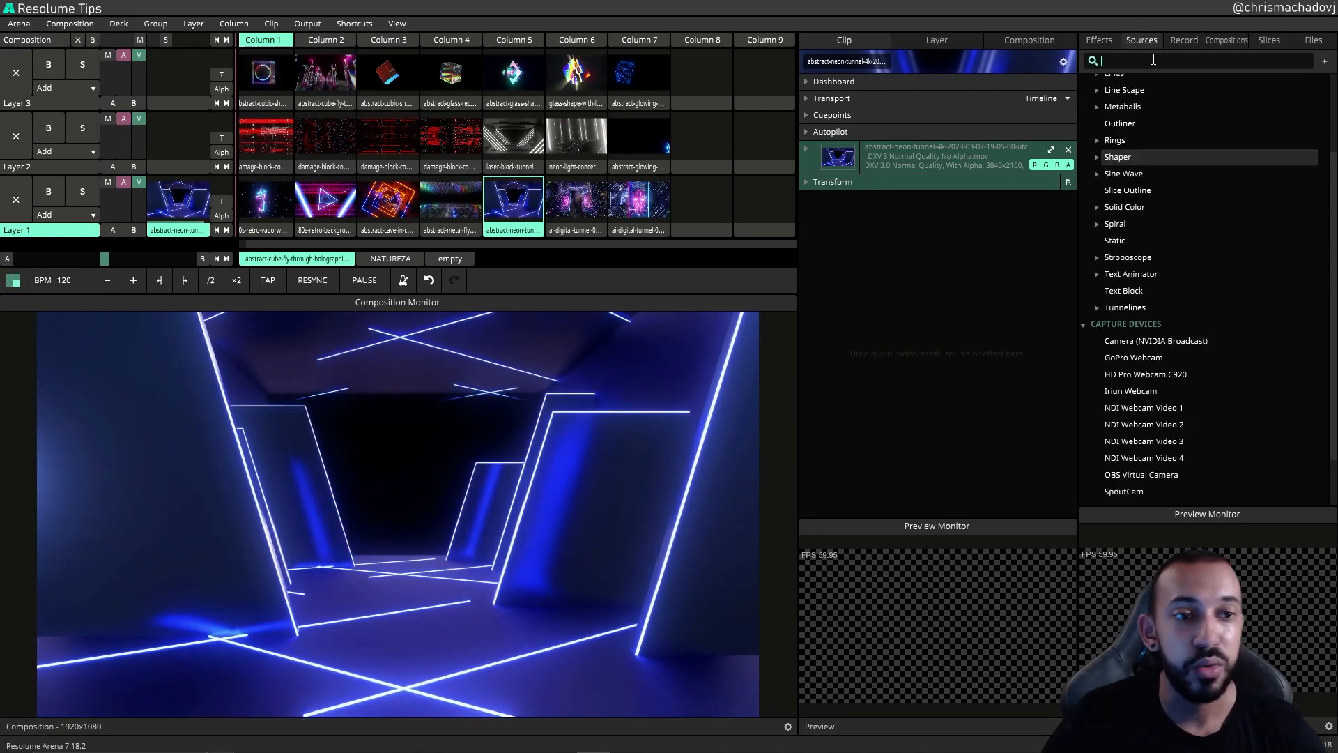
{"action": "type", "text": "lines"}
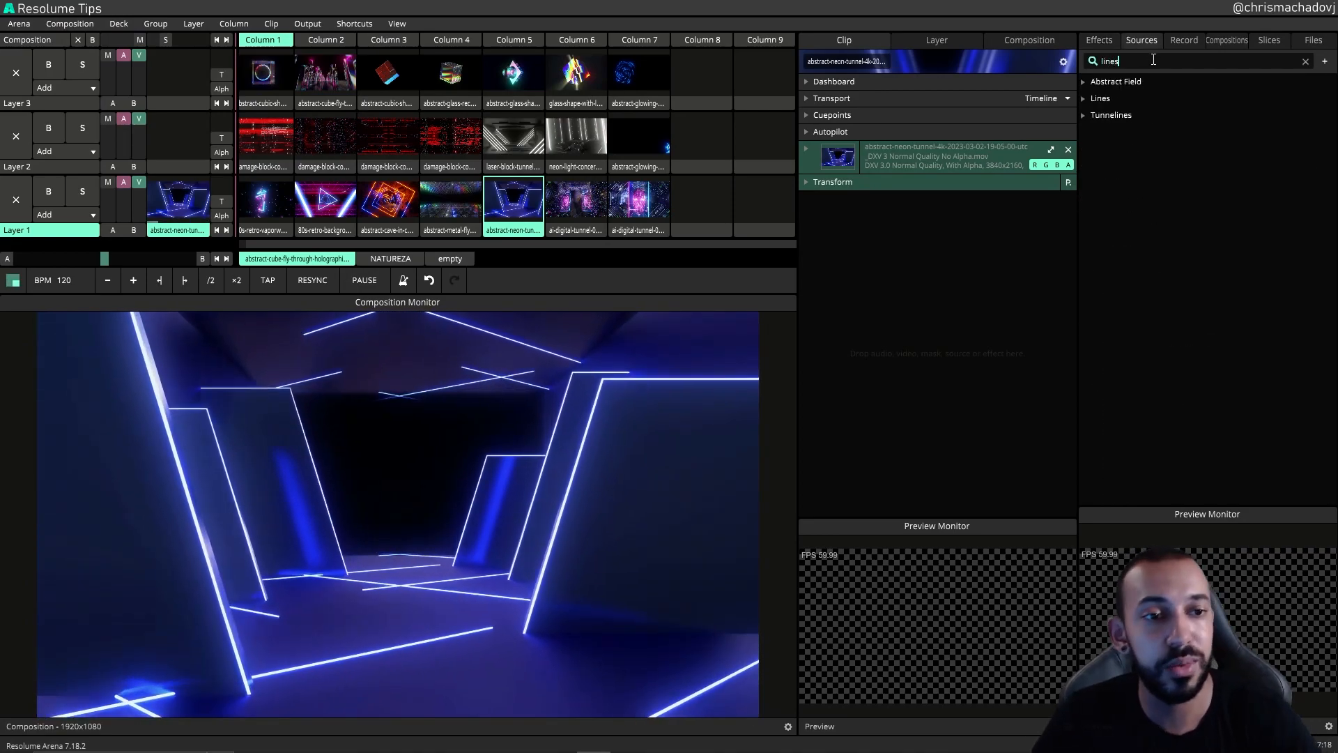
{"action": "left_click_drag", "start_coordinate": [1101, 98], "coordinate": [697, 106]}
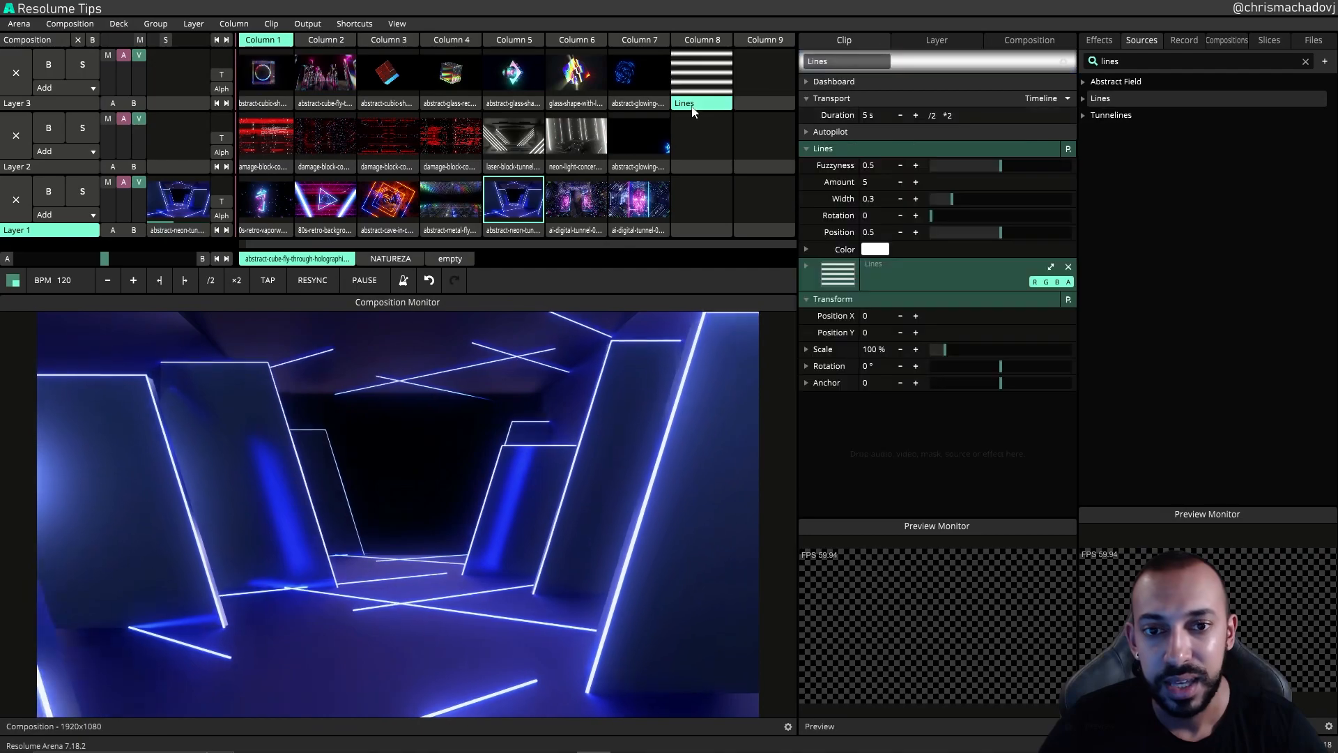
Step: Play the Lines clip on Layer 3 with Layer 1's tunnel clip stopped, and show the Lines clip's settings
{"action": "left_click", "coordinate": [690, 108]}
{"action": "left_click", "coordinate": [685, 223]}
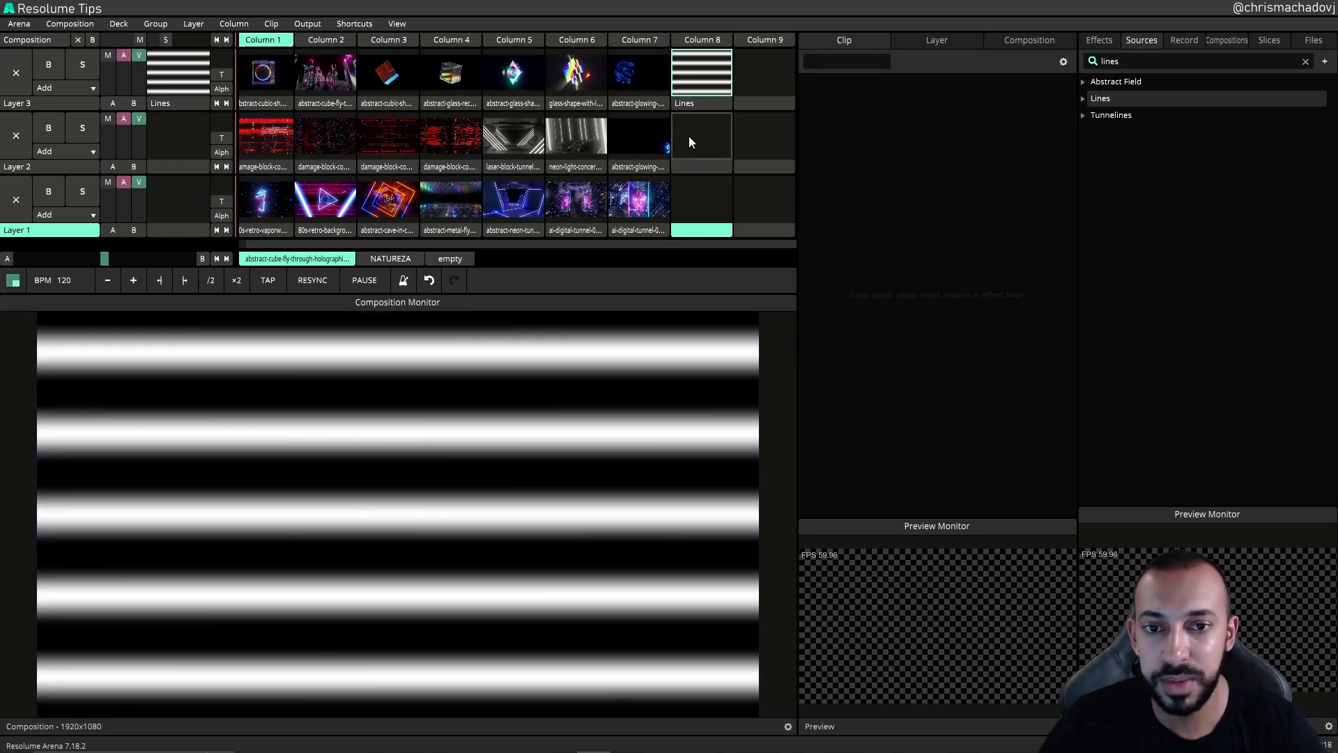
{"action": "left_click", "coordinate": [694, 110]}
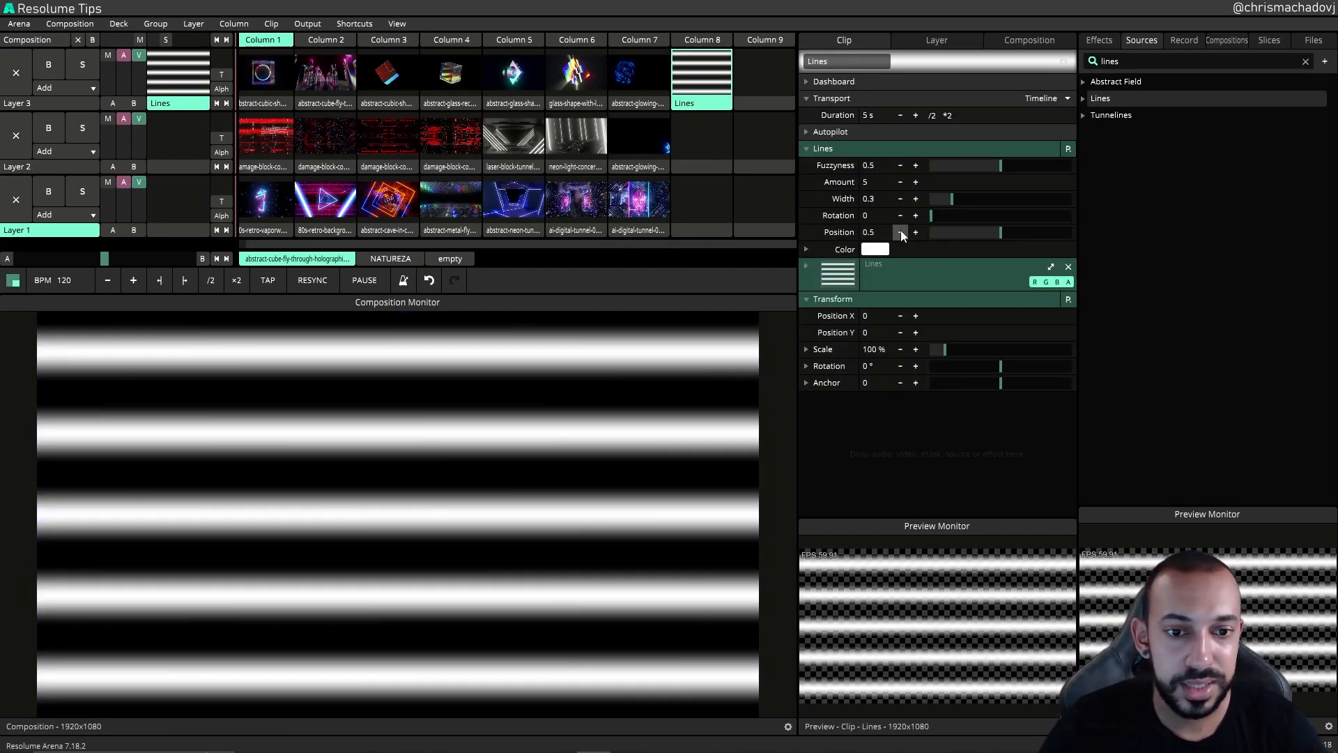
Step: Set the Lines source's Fuzzyness to 0, Amount to 2, Width to about 0.21 and Rotation to 45
{"action": "left_click_drag", "start_coordinate": [973, 166], "coordinate": [935, 161]}
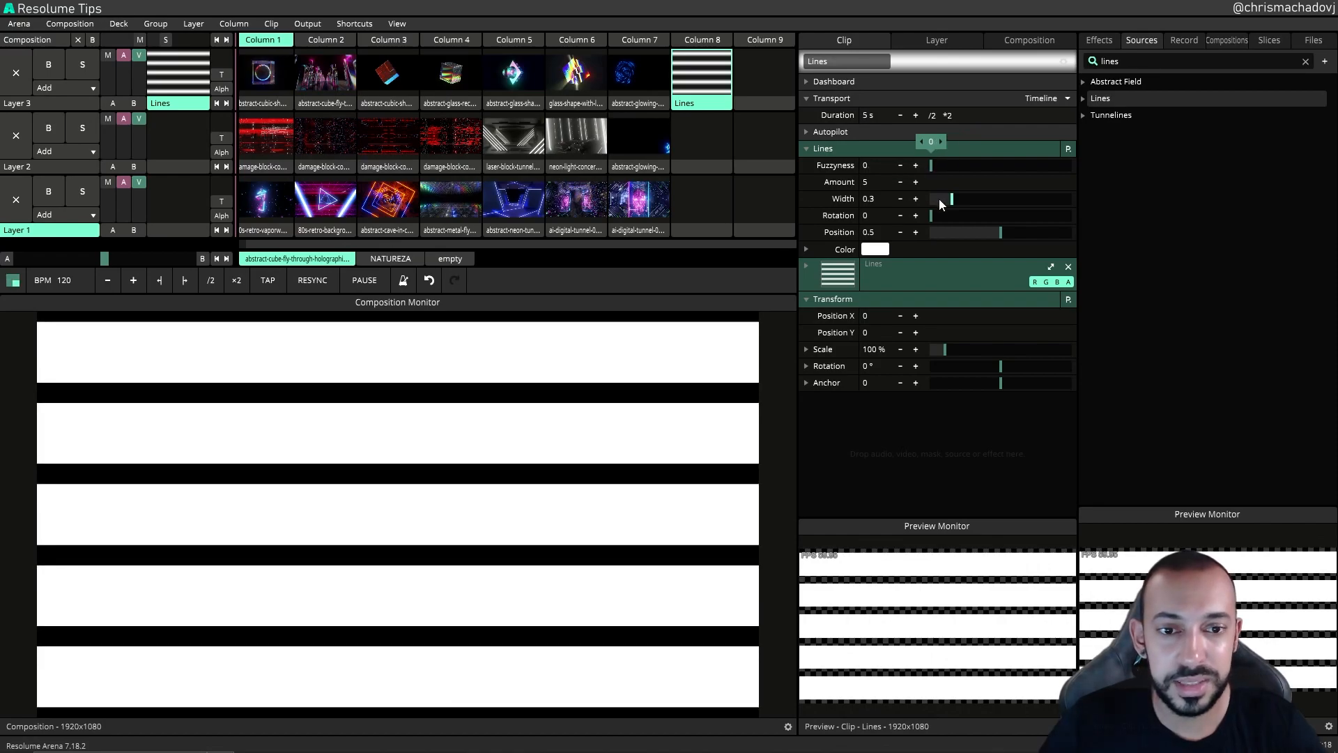
{"action": "left_click", "coordinate": [898, 184]}
{"action": "left_click", "coordinate": [899, 184]}
{"action": "left_click", "coordinate": [897, 184]}
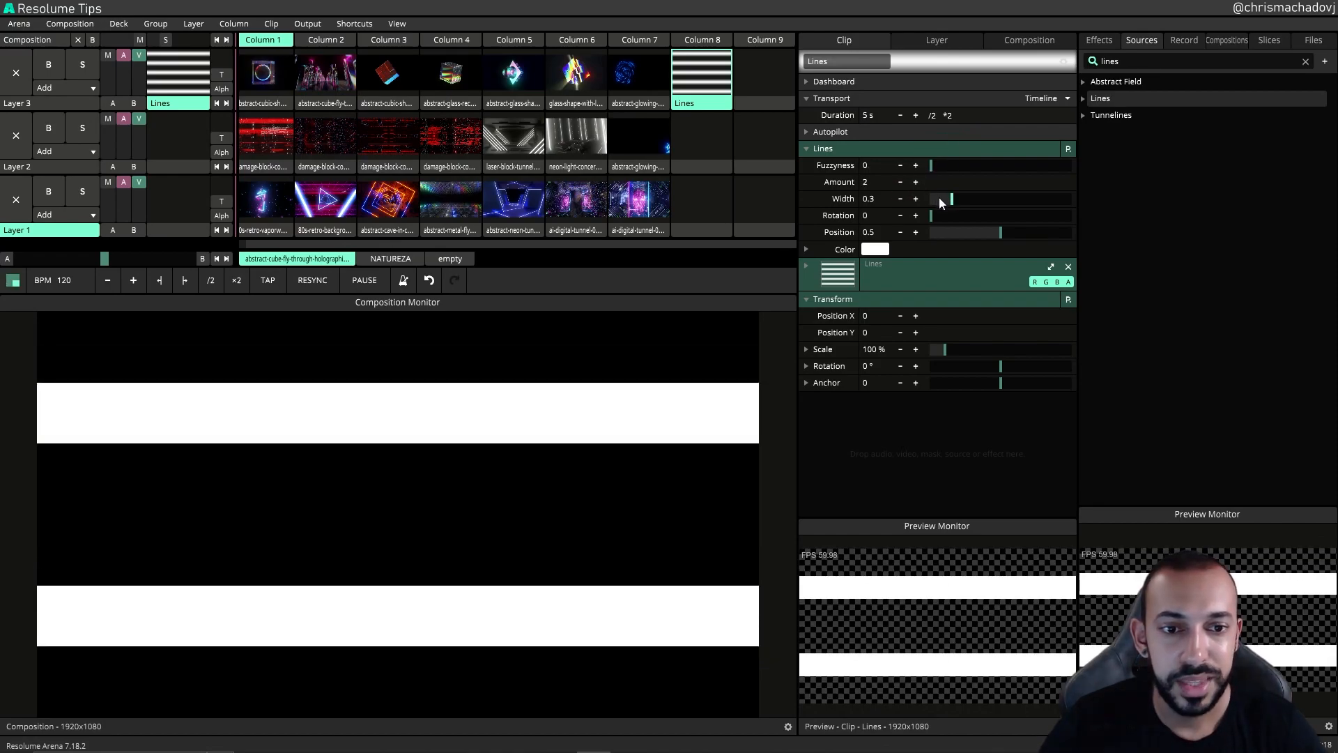
{"action": "left_click_drag", "start_coordinate": [938, 201], "coordinate": [948, 204]}
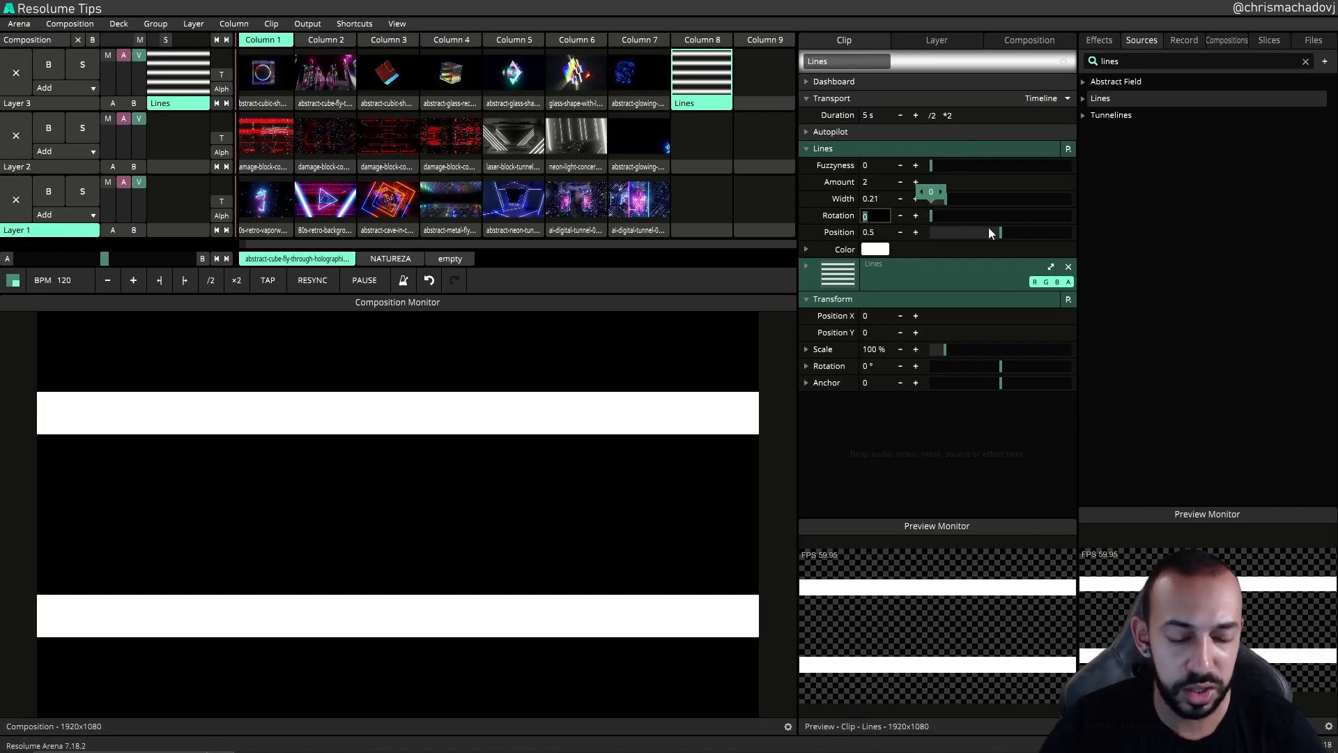
{"action": "type", "text": "45"}
{"action": "key", "text": "Return"}
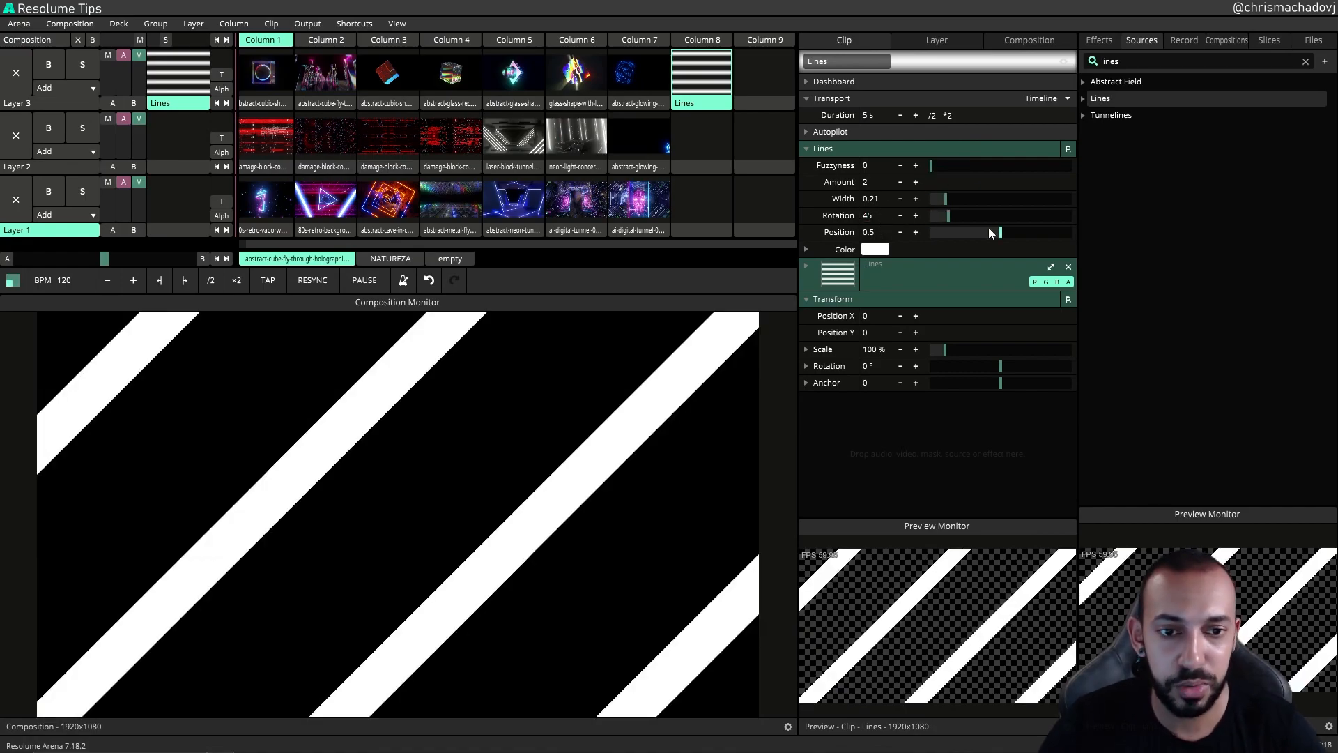
Step: Animate the Lines source's Position with a timeline playing backwards, and collapse the Lines and Transform settings
{"action": "left_click", "coordinate": [806, 232]}
{"action": "left_click", "coordinate": [768, 279]}
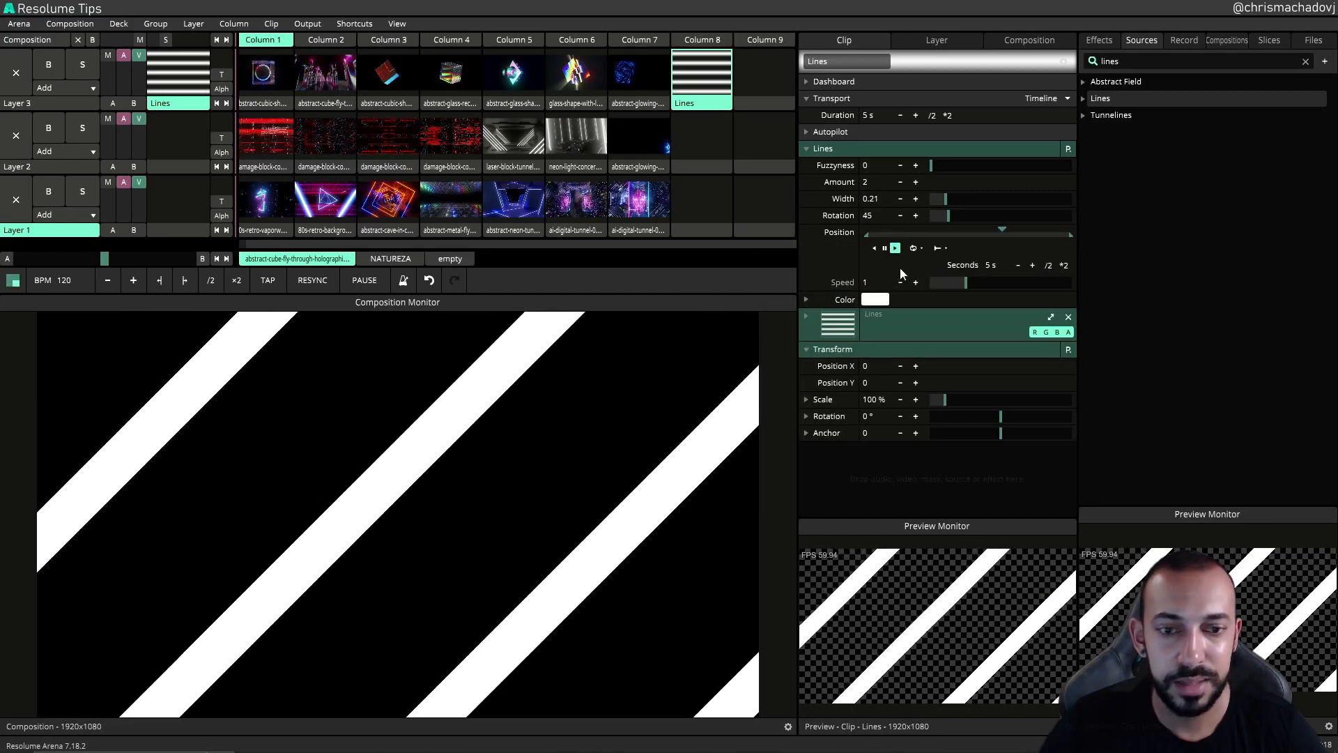
{"action": "left_click", "coordinate": [874, 248]}
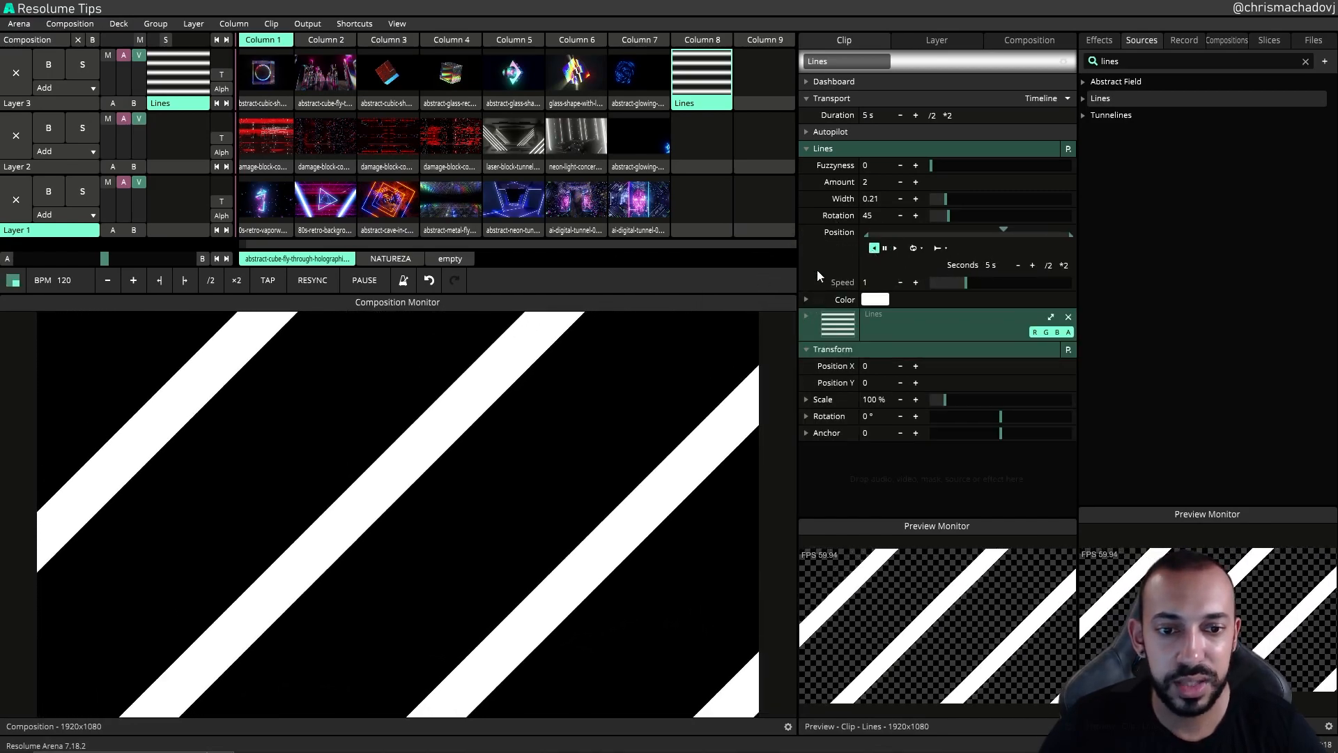
{"action": "left_click", "coordinate": [807, 149]}
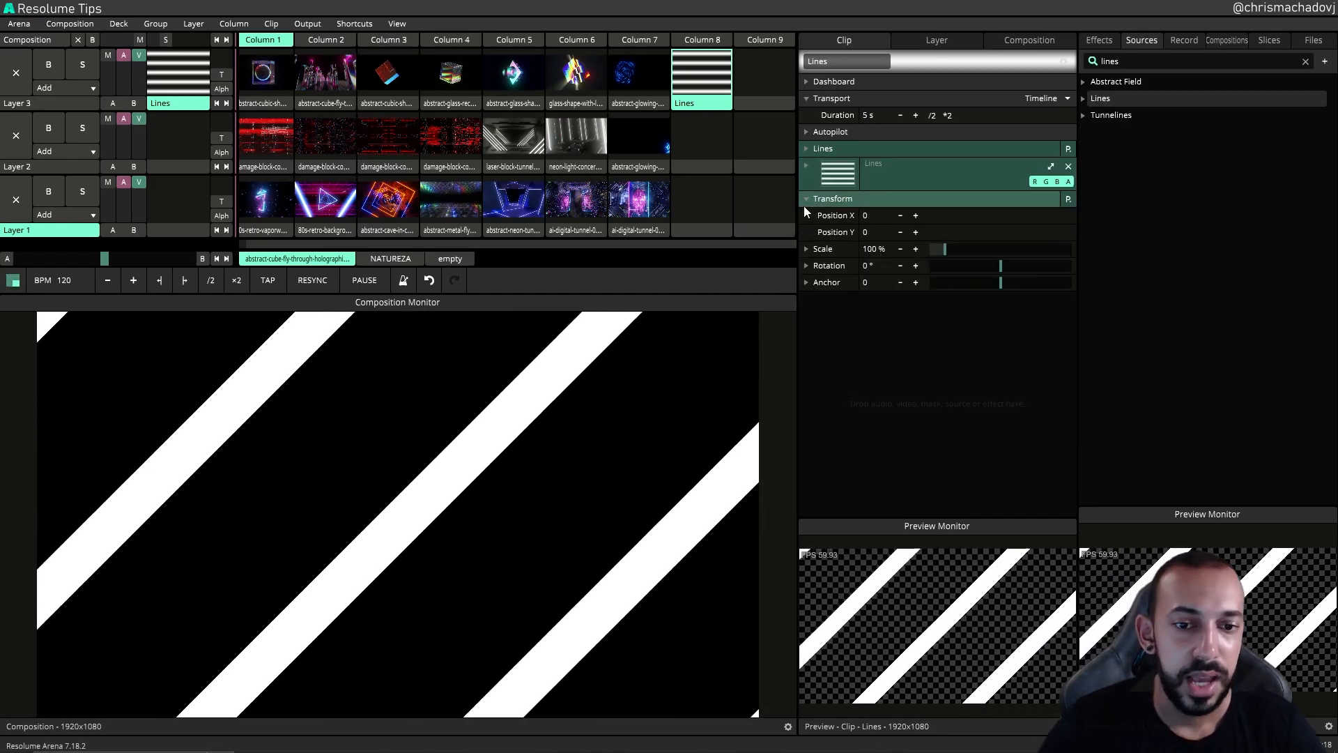
{"action": "left_click", "coordinate": [806, 198]}
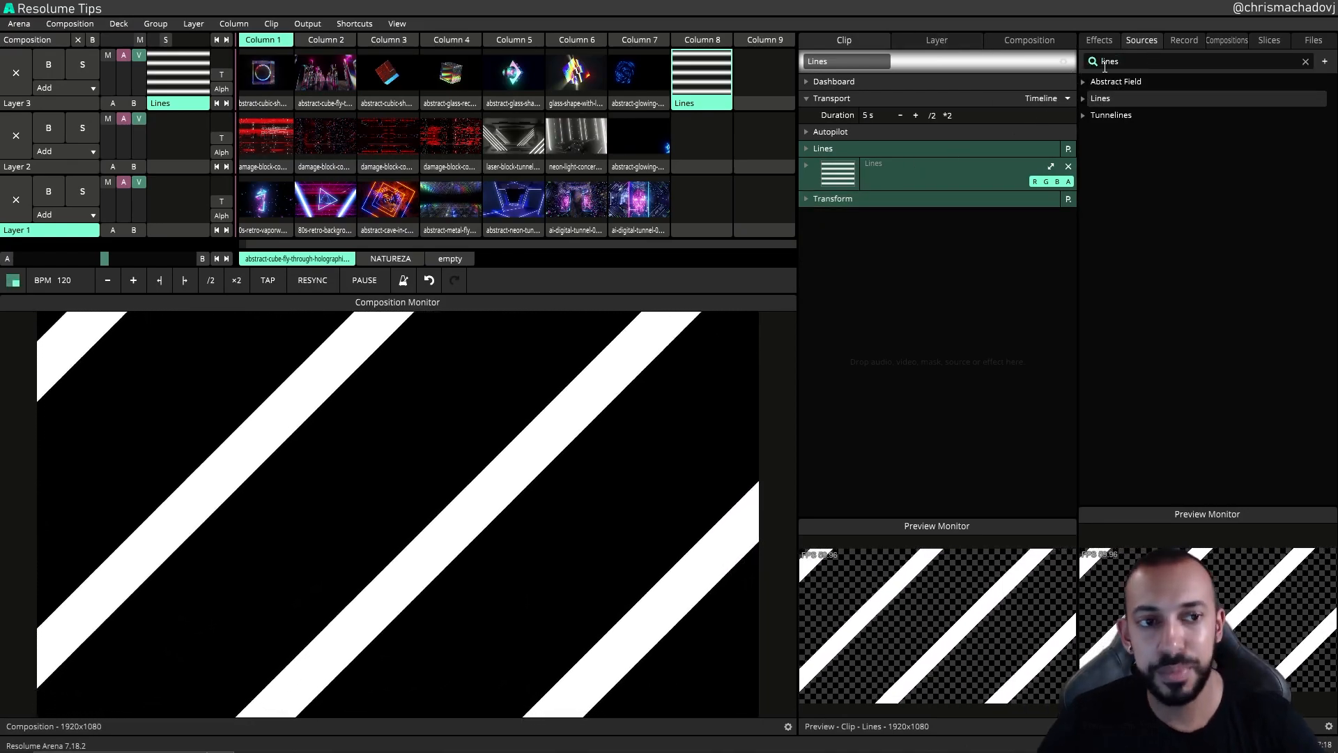
Step: Find the Mirror Quad effect by searching "mirro" and apply it to the Lines clip
{"action": "left_click_drag", "start_coordinate": [1123, 62], "coordinate": [1080, 67]}
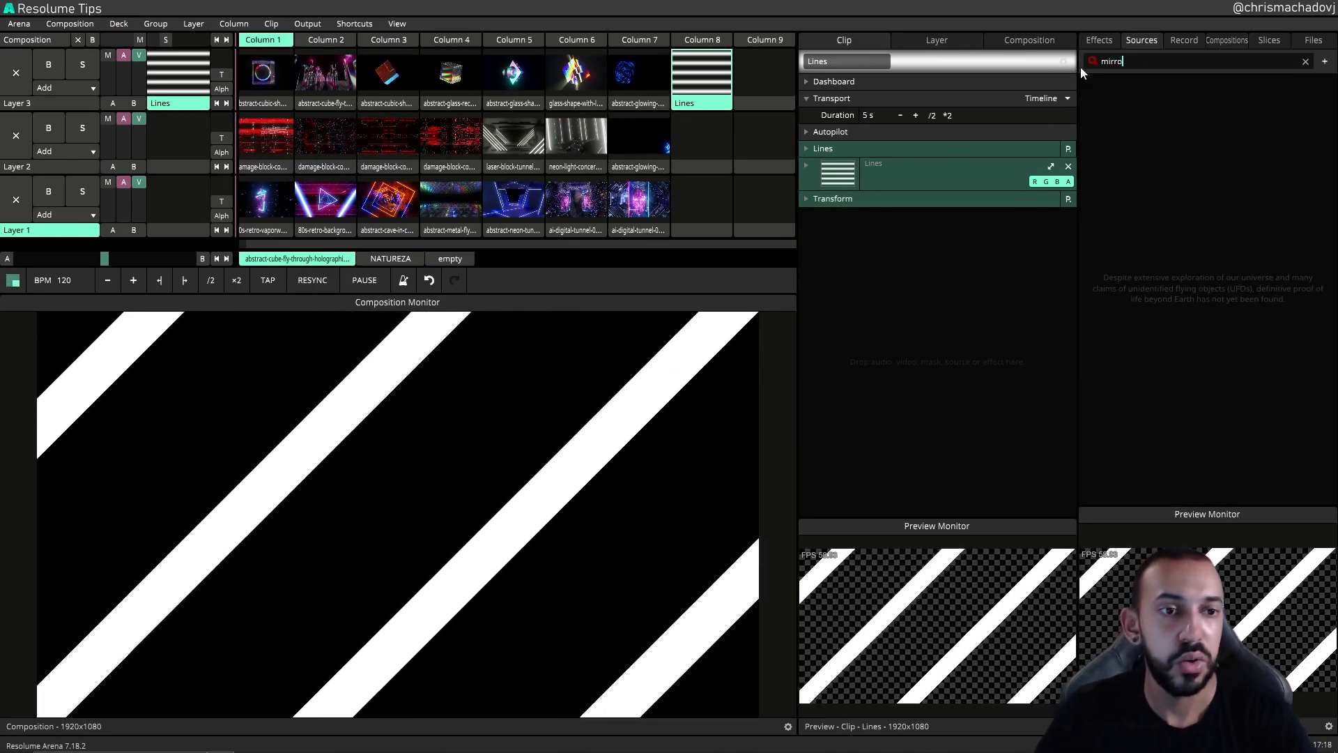
{"action": "left_click", "coordinate": [1099, 40]}
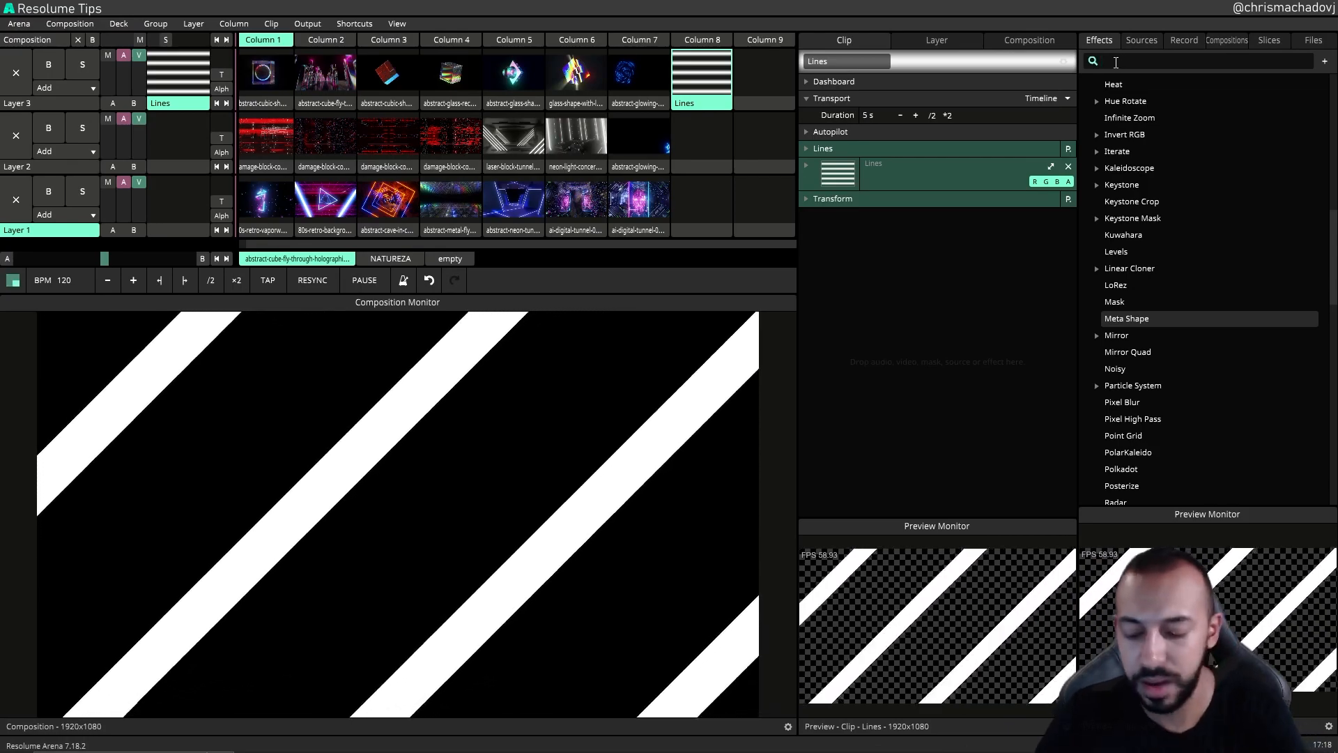
{"action": "left_click", "coordinate": [1115, 60]}
{"action": "type", "text": "mirro"}
{"action": "left_click_drag", "start_coordinate": [1144, 110], "coordinate": [937, 216]}
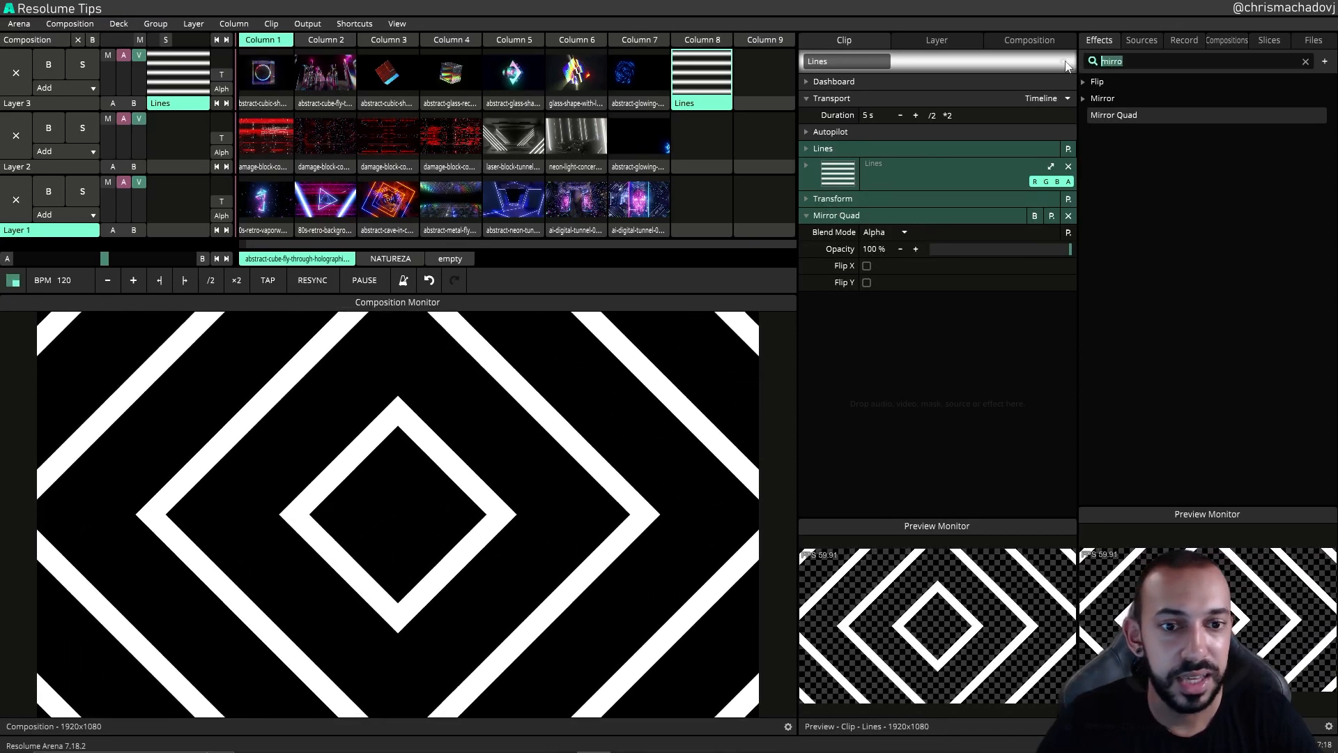
Step: Change the Lines source's color to purple and collapse the Lines and Mirror Quad settings
{"action": "left_click", "coordinate": [843, 176]}
{"action": "left_click", "coordinate": [823, 148]}
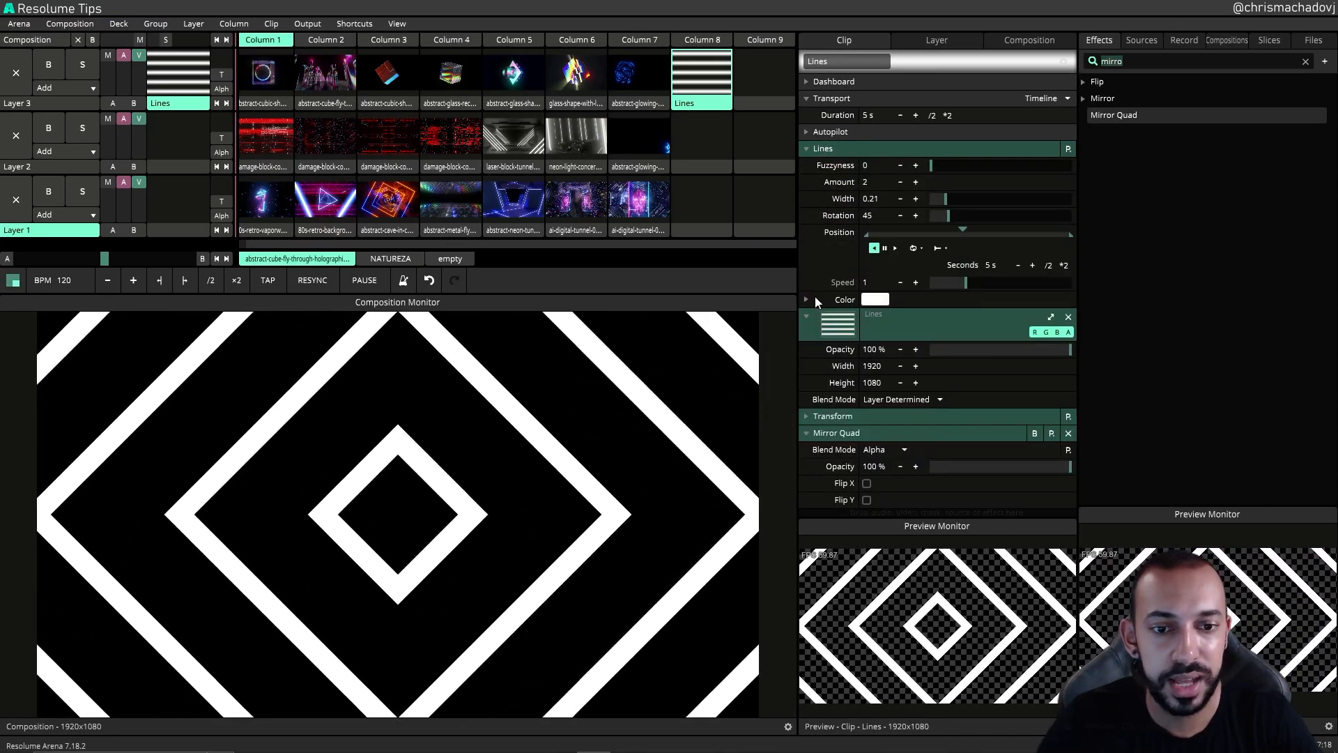
{"action": "left_click", "coordinate": [882, 318]}
{"action": "left_click", "coordinate": [879, 301]}
{"action": "left_click_drag", "start_coordinate": [893, 324], "coordinate": [1015, 321]}
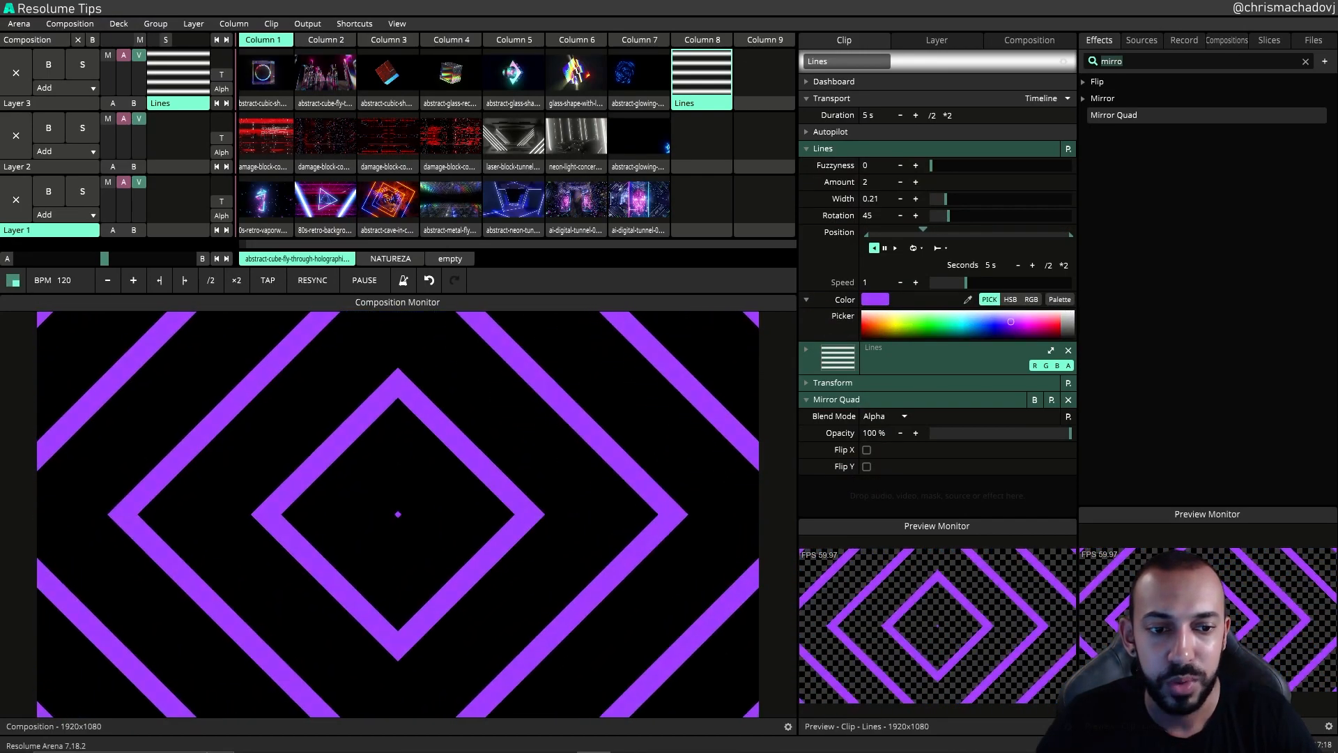
{"action": "left_click", "coordinate": [810, 300]}
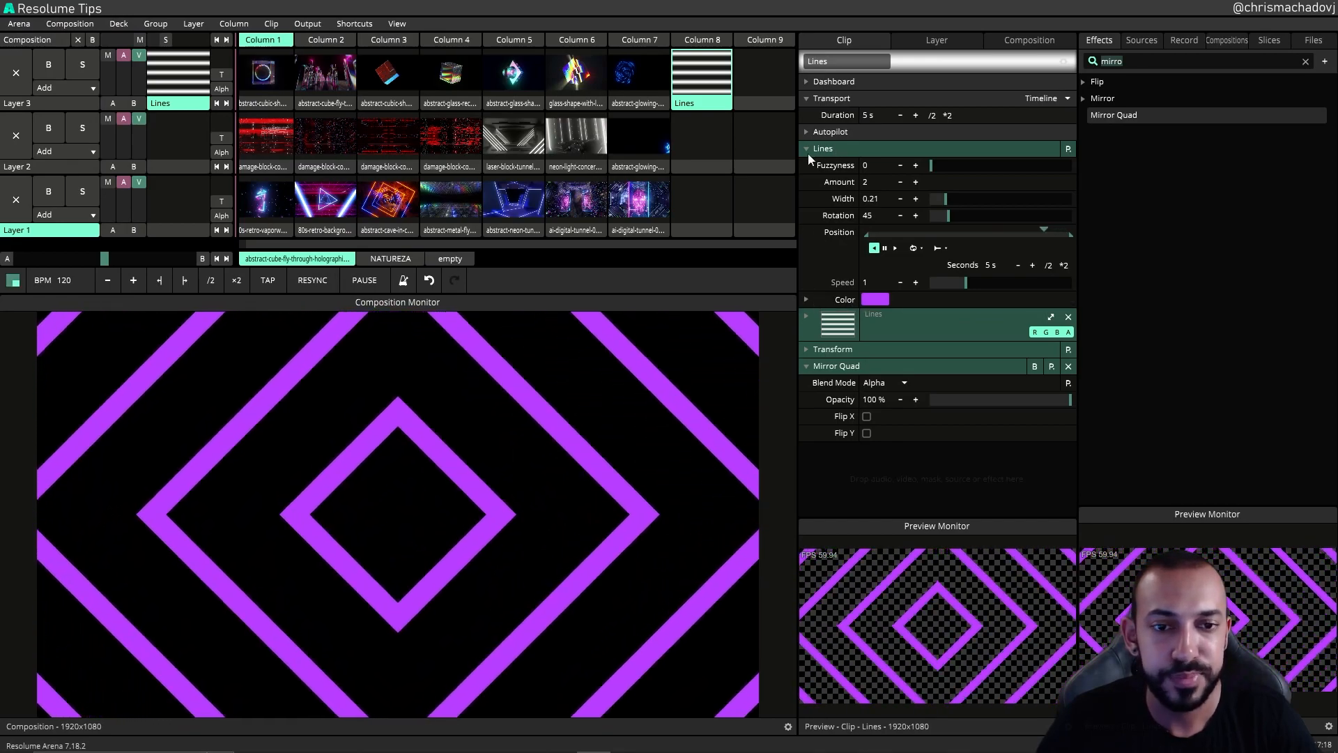
{"action": "left_click", "coordinate": [808, 150]}
{"action": "left_click", "coordinate": [810, 212]}
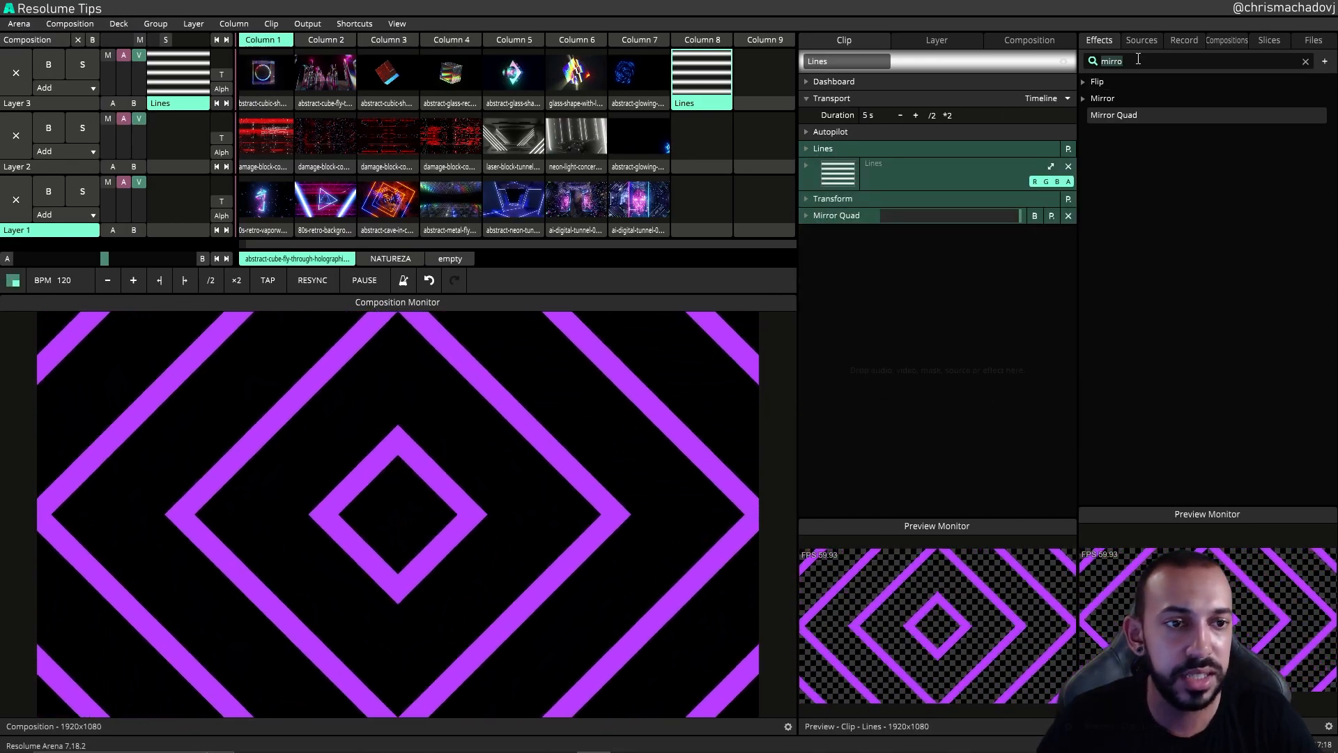
Step: Add Meta Shape after Mirror Quad on the Lines clip and set both Shape 1 and Shape 2 to Circle
{"action": "type", "text": "meta"}
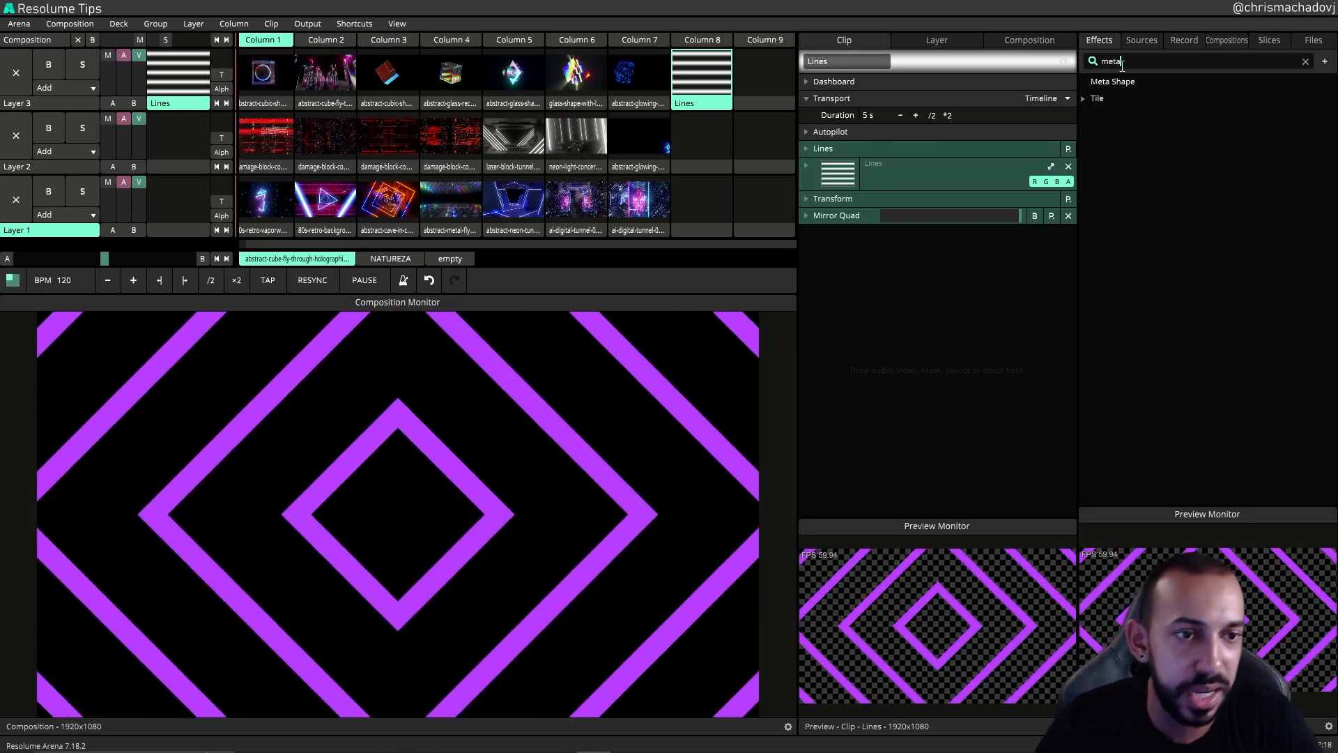
{"action": "left_click_drag", "start_coordinate": [1113, 81], "coordinate": [1004, 272]}
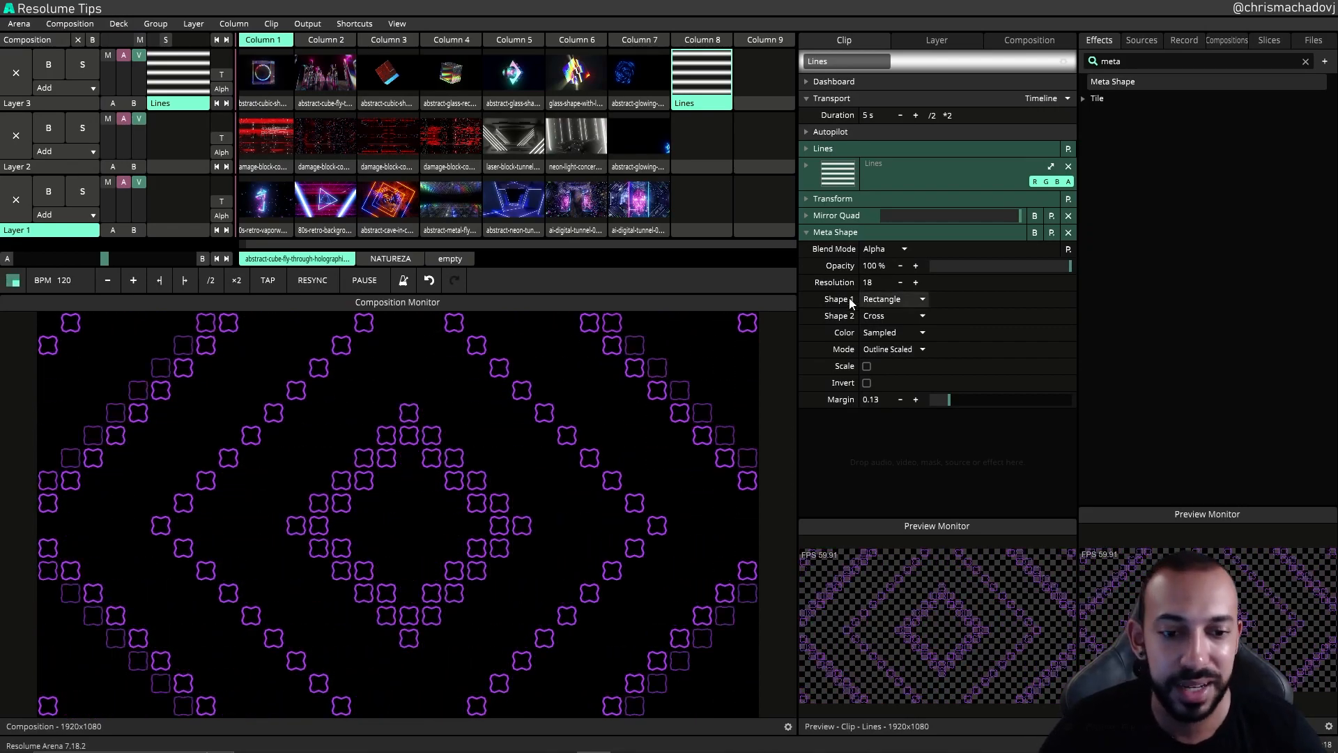
{"action": "left_click", "coordinate": [908, 317]}
{"action": "left_click", "coordinate": [880, 333]}
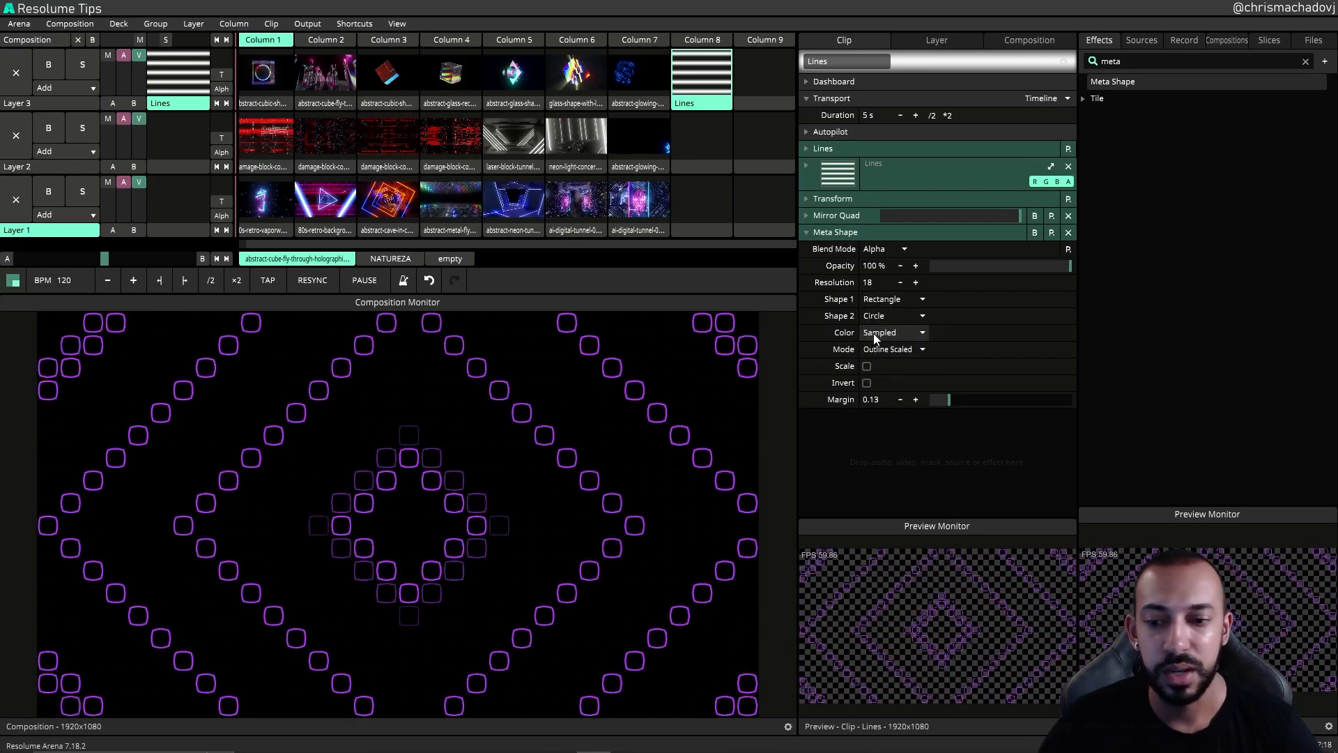
{"action": "left_click", "coordinate": [895, 300]}
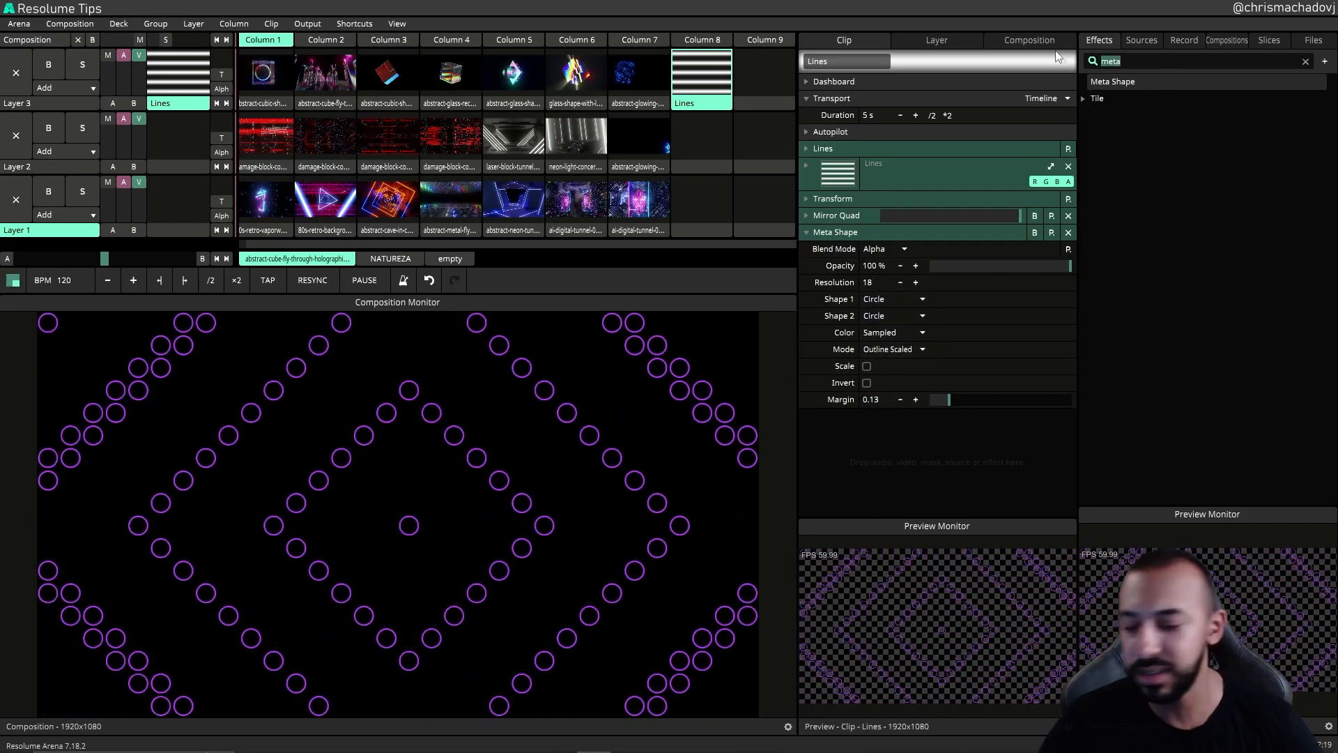
Step: Search the effects for "trails" and add Trails after Meta Shape on the Lines clip
{"action": "type", "text": "t"}
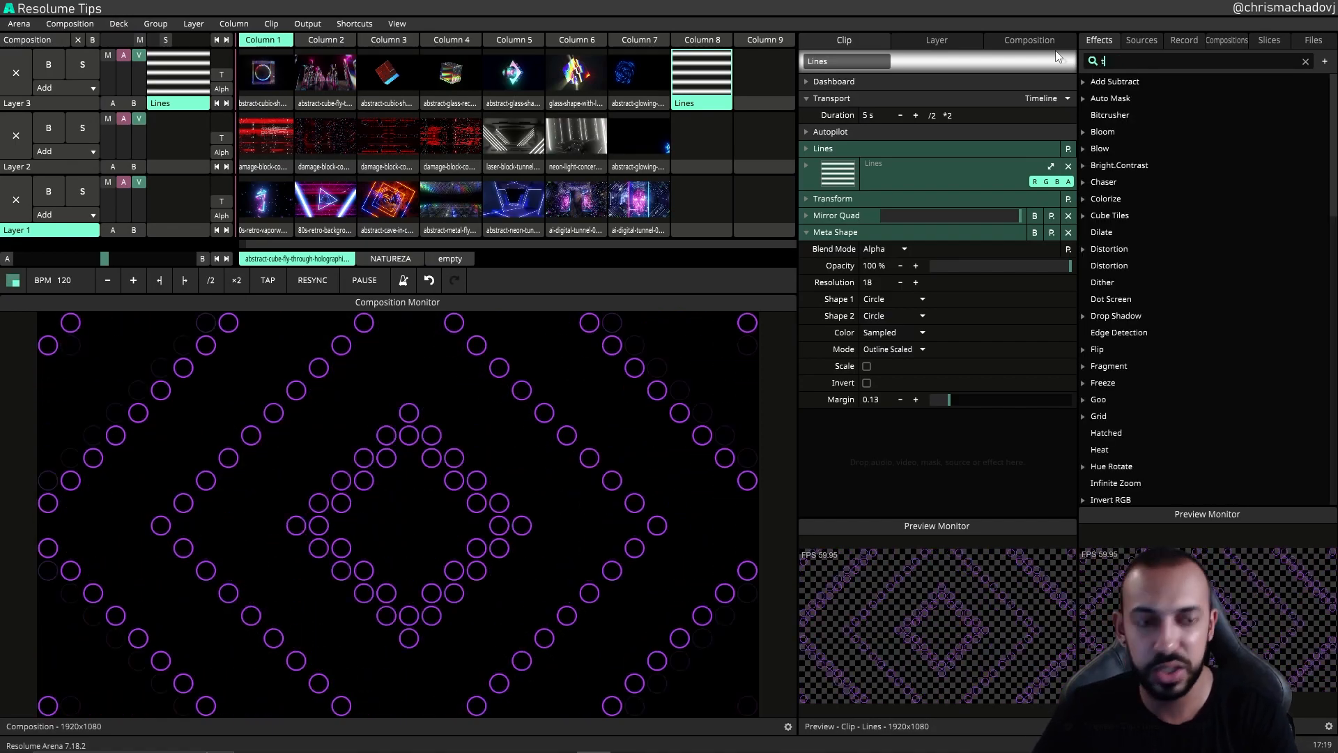
{"action": "type", "text": "rails"}
{"action": "left_click_drag", "start_coordinate": [1101, 82], "coordinate": [921, 481]}
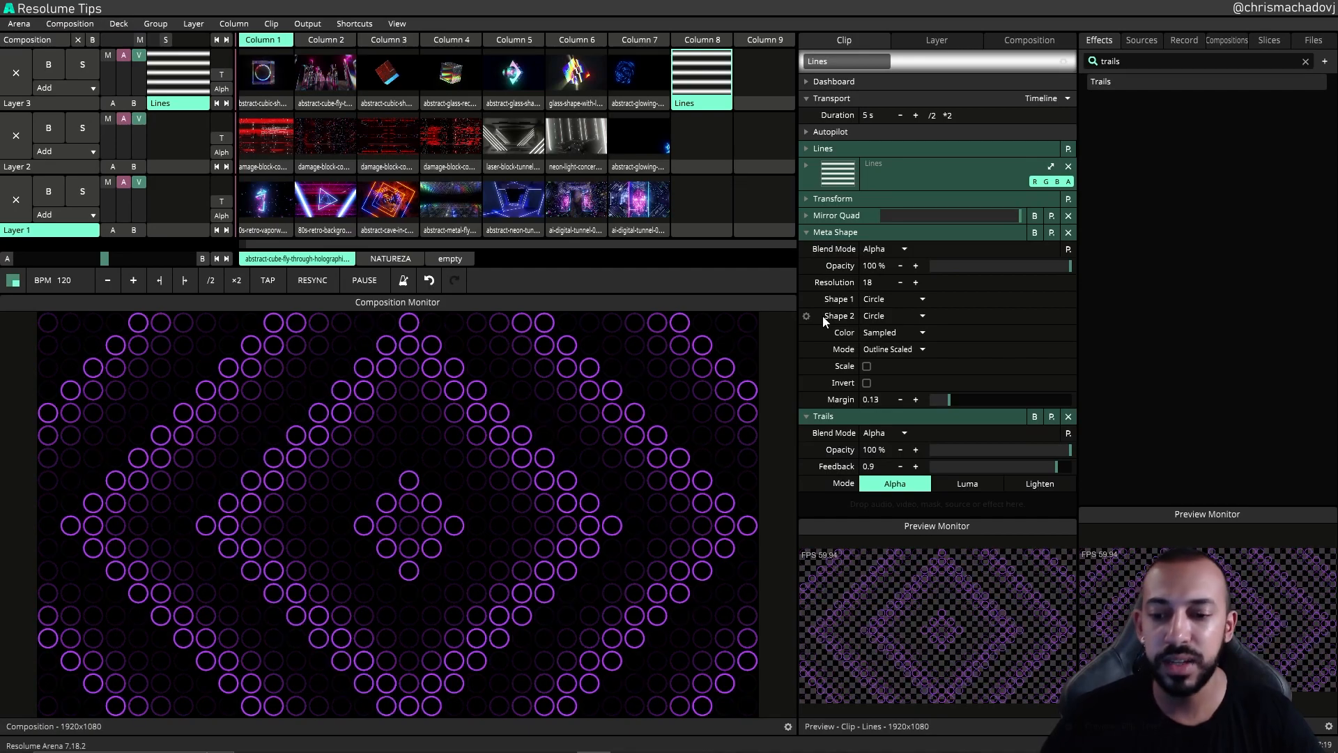
Step: Collapse the Meta Shape and Trails settings and start moving Meta Shape within the effect stack
{"action": "left_click", "coordinate": [807, 233]}
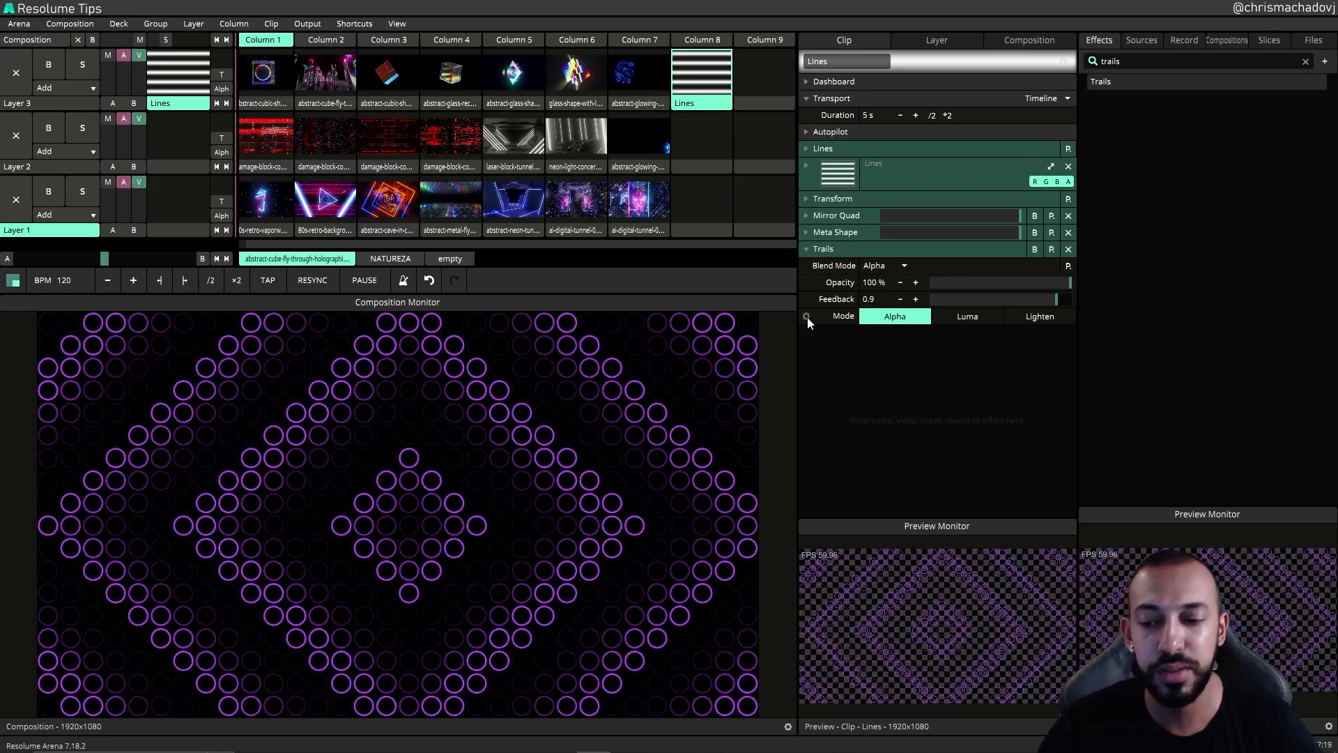
{"action": "left_click", "coordinate": [809, 248]}
{"action": "mouse_move", "coordinate": [829, 237]}
{"action": "left_mouse_down"}
{"action": "mouse_move", "coordinate": [852, 153]}
{"action": "mouse_move", "coordinate": [830, 233]}
{"action": "left_mouse_up"}
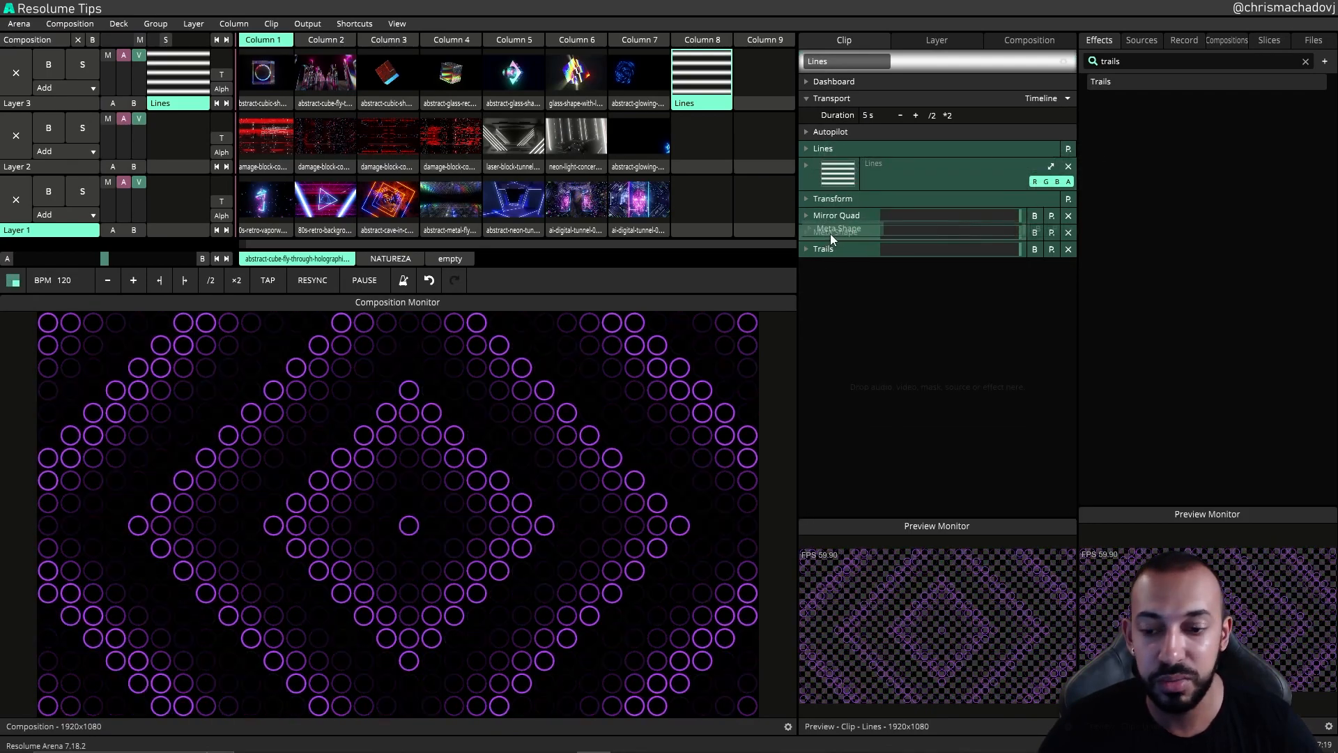